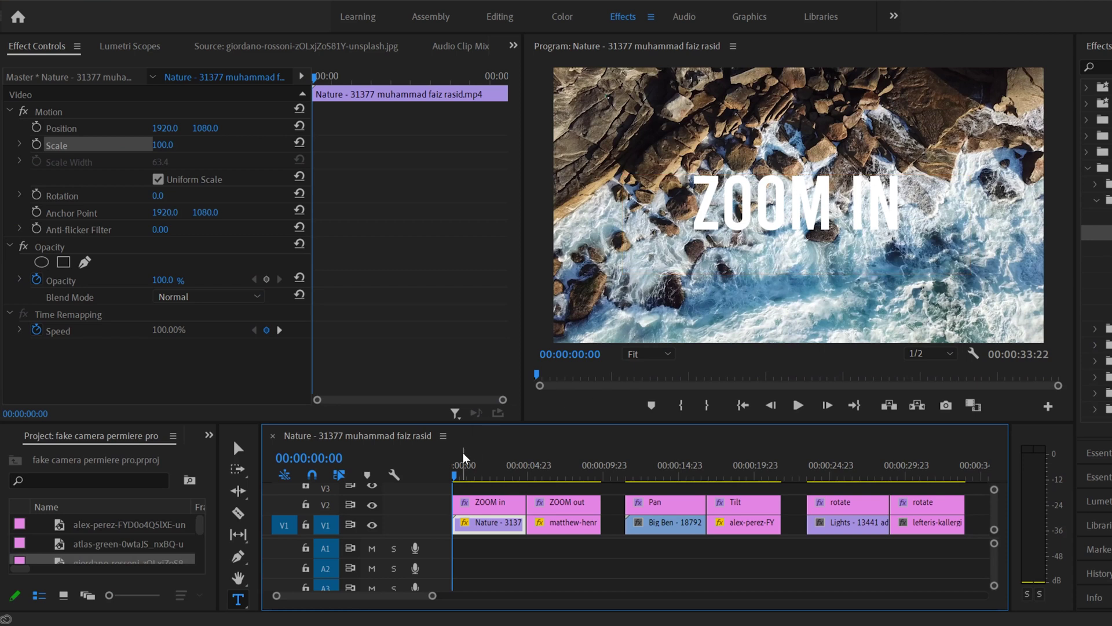
- Scrub through the ZOOM in and ZOOM out sections and return the playhead to the start of the sequence
{"action": "left_click_drag", "start_coordinate": [467, 471], "coordinate": [501, 477]}
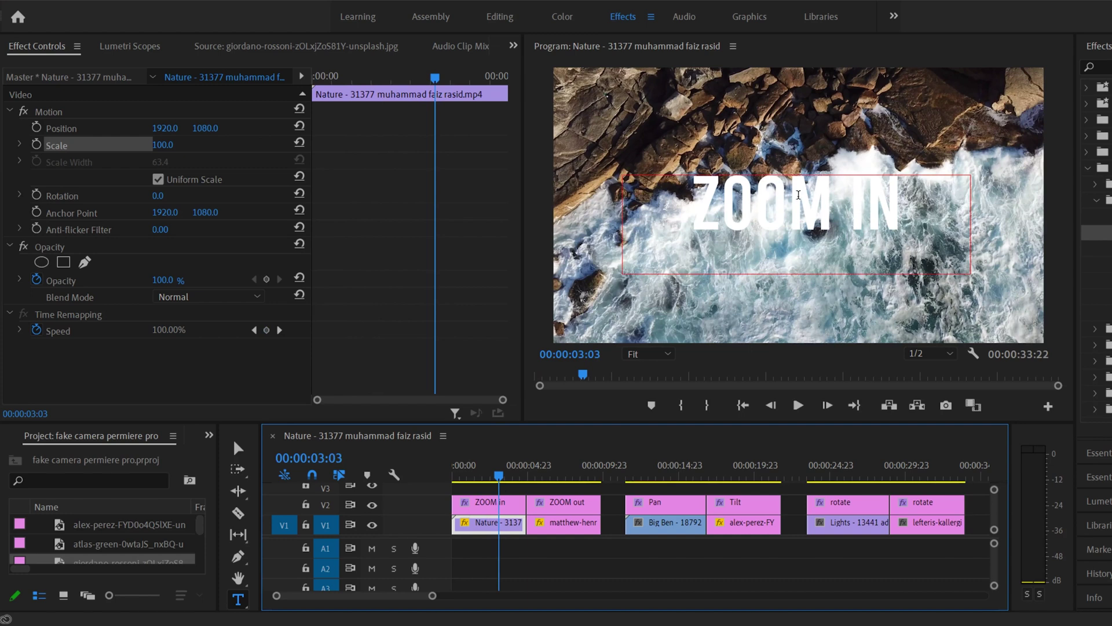
{"action": "left_click", "coordinate": [561, 468]}
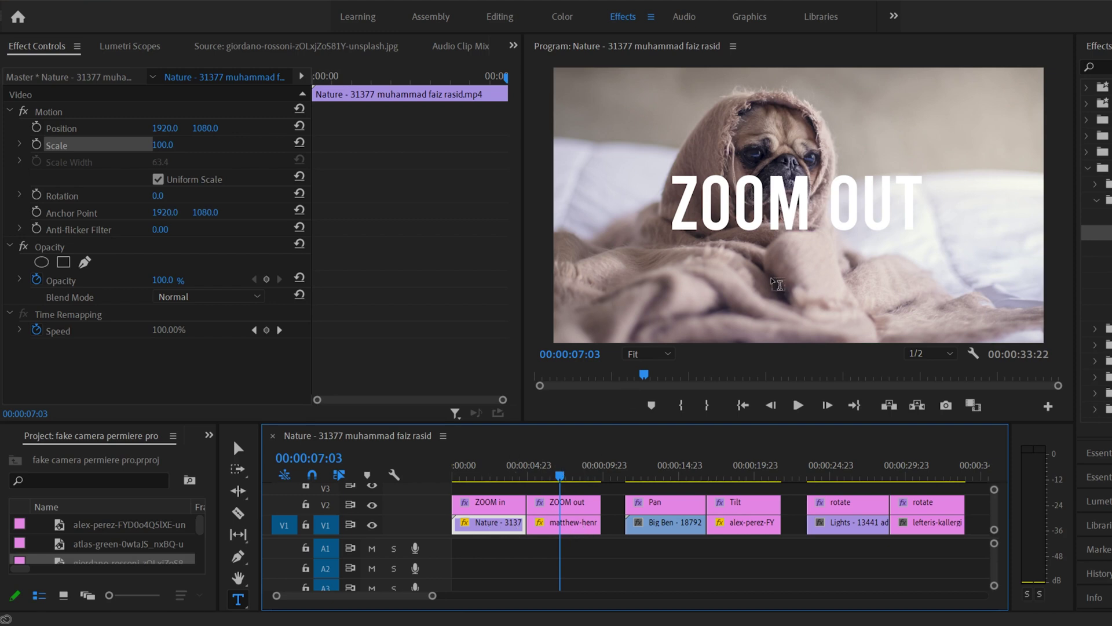
{"action": "left_click_drag", "start_coordinate": [558, 466], "coordinate": [437, 481]}
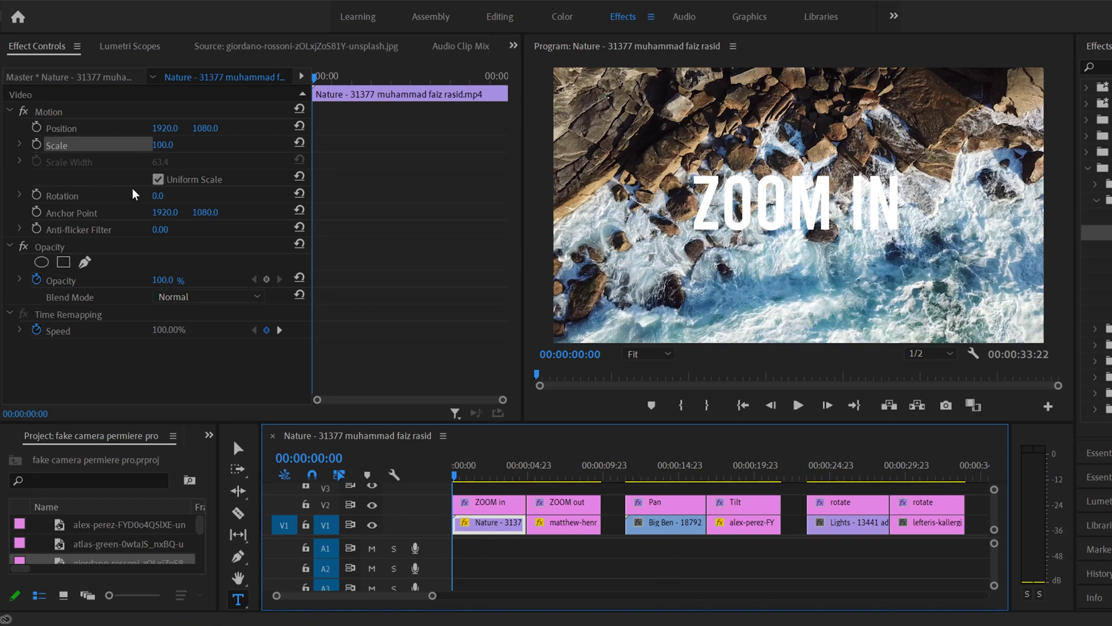
- Show the Effect Controls of the Nature clip on V1
{"action": "left_click", "coordinate": [265, 48]}
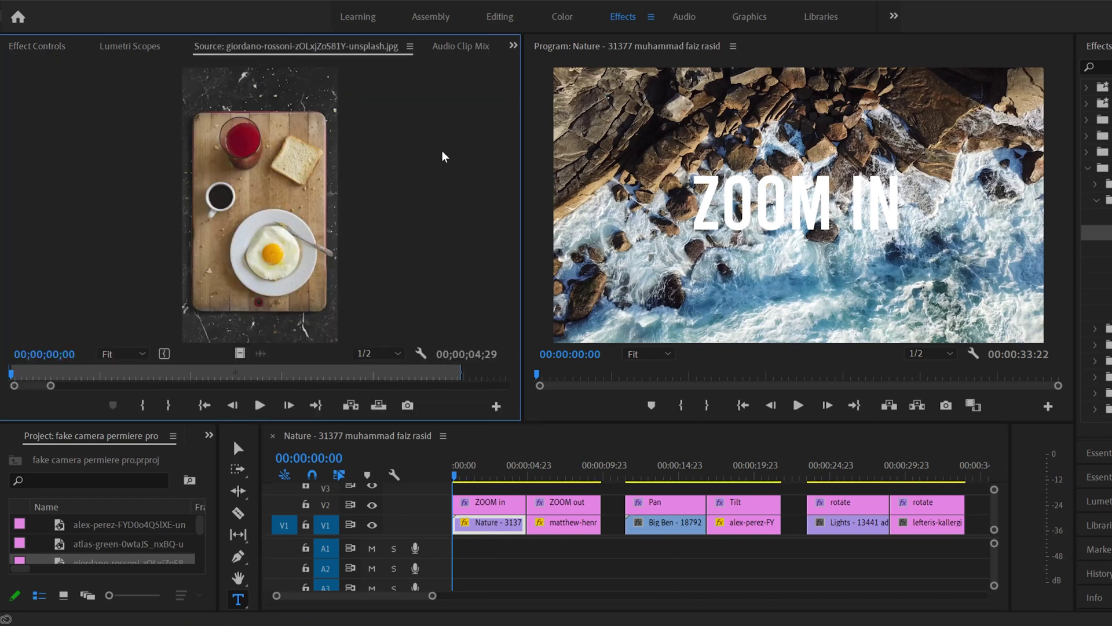
{"action": "left_click", "coordinate": [33, 46]}
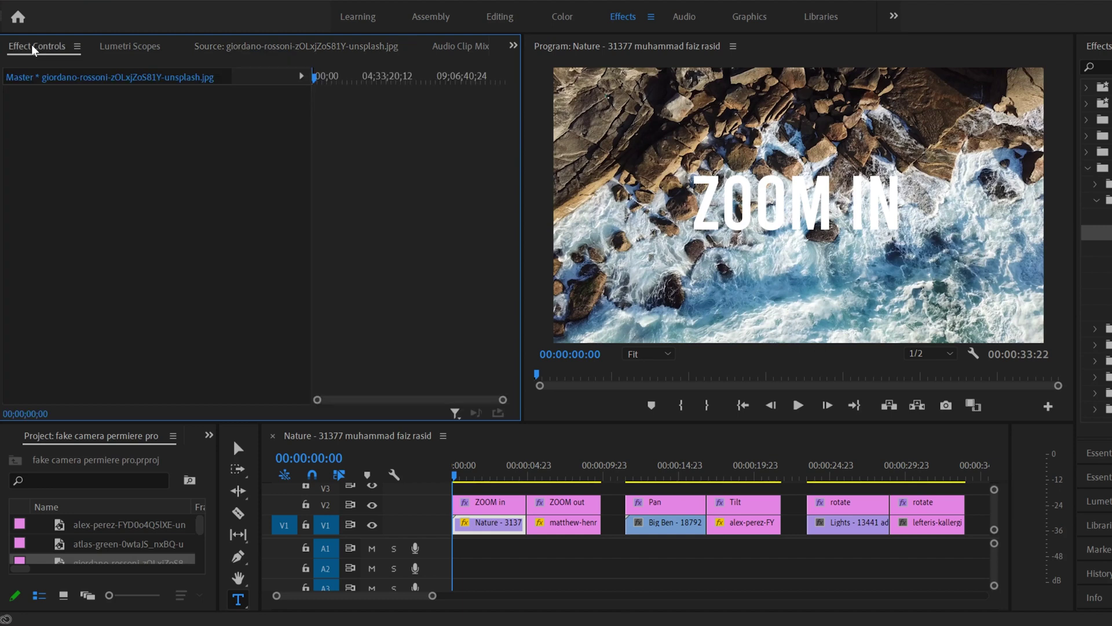
{"action": "left_click", "coordinate": [512, 46]}
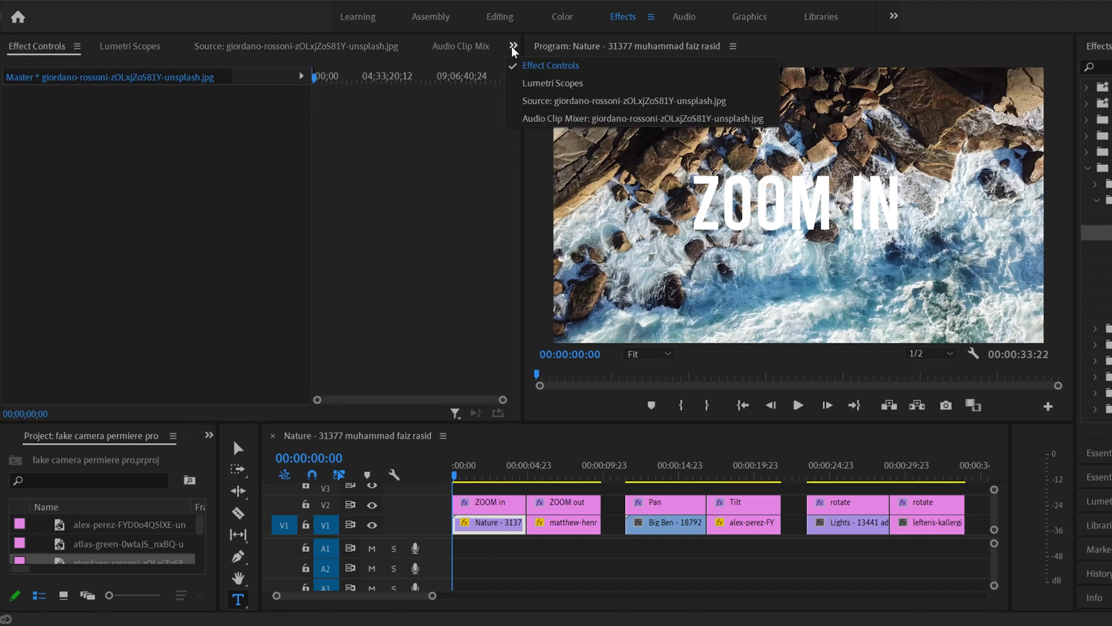
{"action": "left_click", "coordinate": [538, 66]}
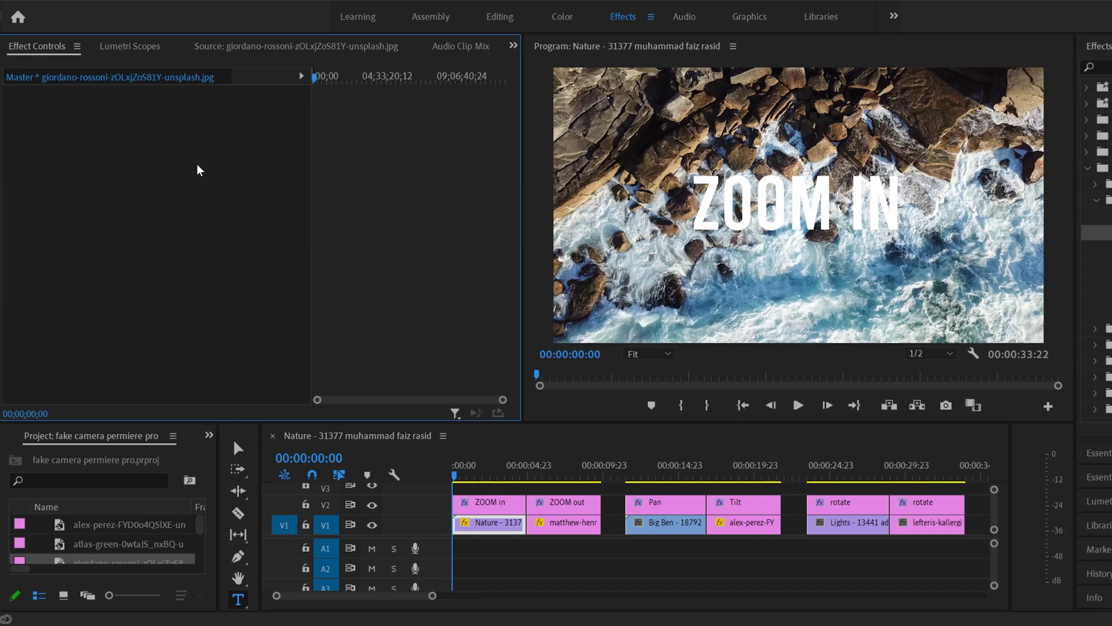
{"action": "left_click", "coordinate": [487, 523]}
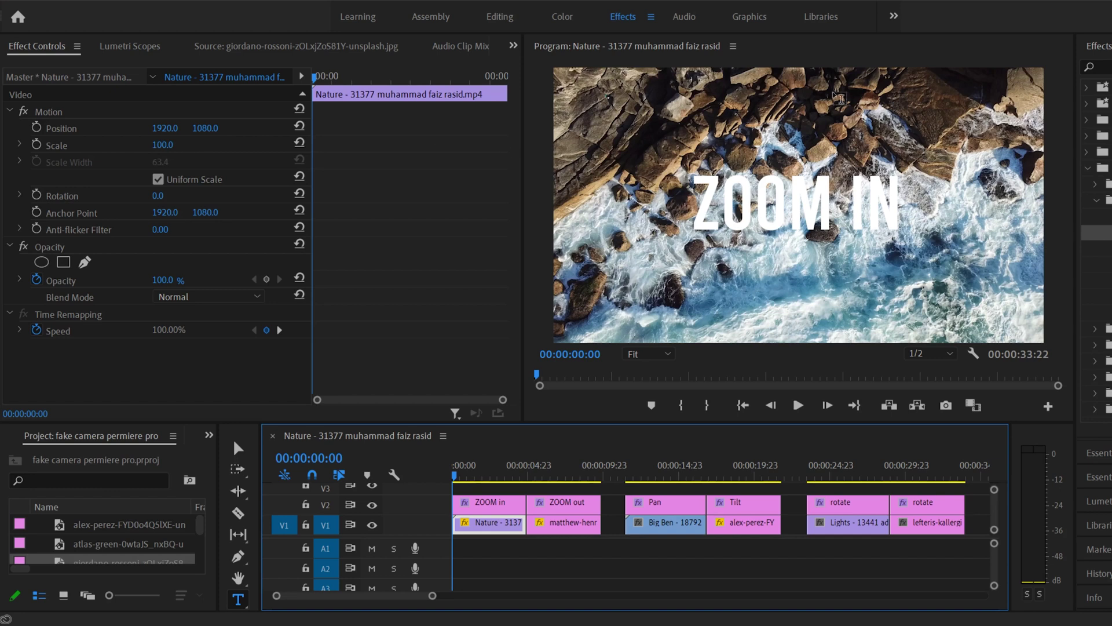
- Try reducing and enlarging the Nature clip's scale, ending with a scale of 50
{"action": "left_click_drag", "start_coordinate": [165, 148], "coordinate": [171, 151]}
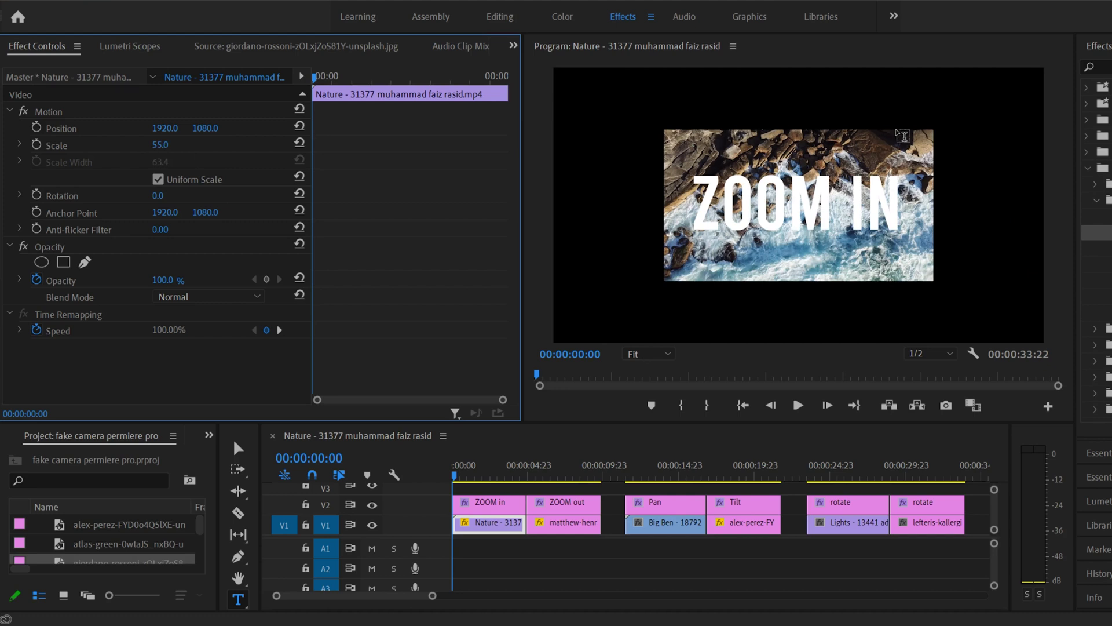
{"action": "left_click_drag", "start_coordinate": [156, 147], "coordinate": [210, 147]}
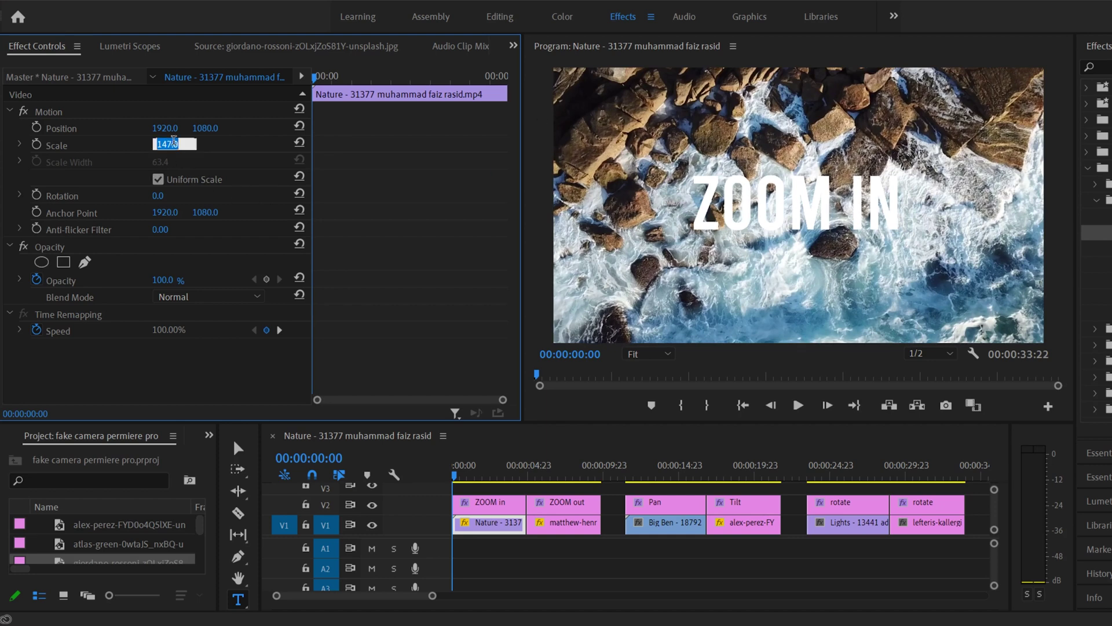
{"action": "type", "text": "50"}
{"action": "key", "text": "Return"}
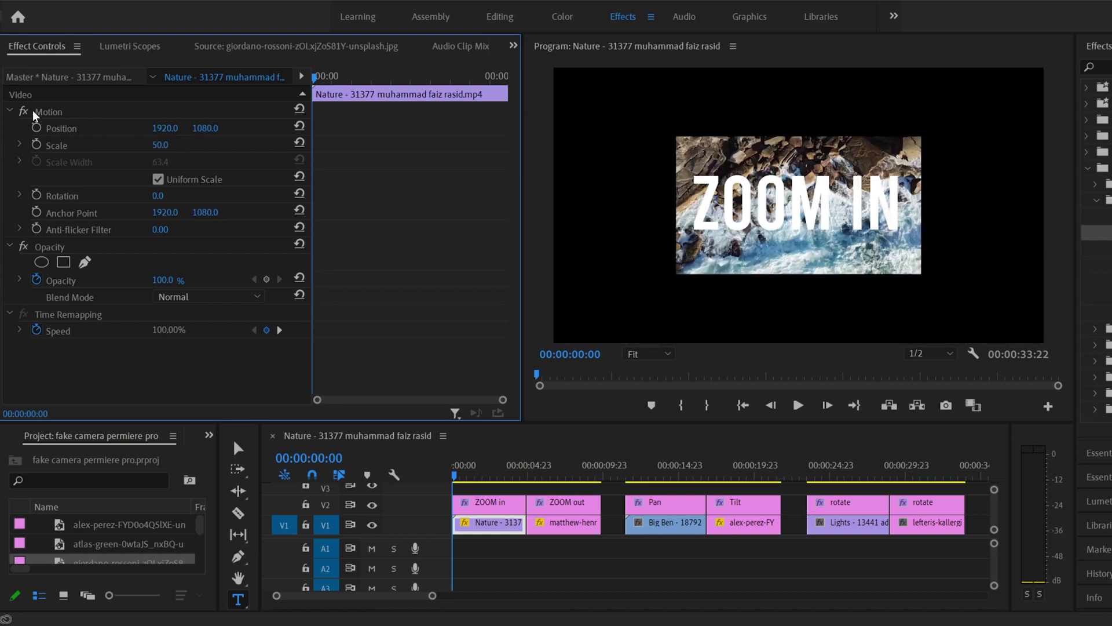
- Try resizing the Nature clip by its frame handles until it fills the picture, with the playhead back at the start
{"action": "left_click", "coordinate": [49, 113]}
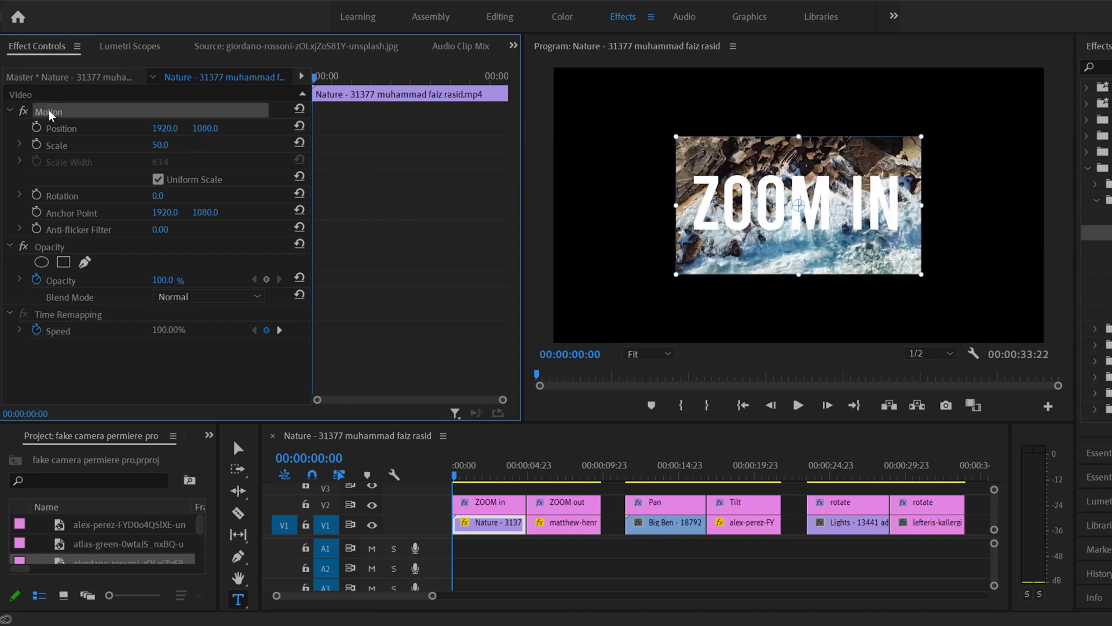
{"action": "left_click_drag", "start_coordinate": [678, 273], "coordinate": [614, 308]}
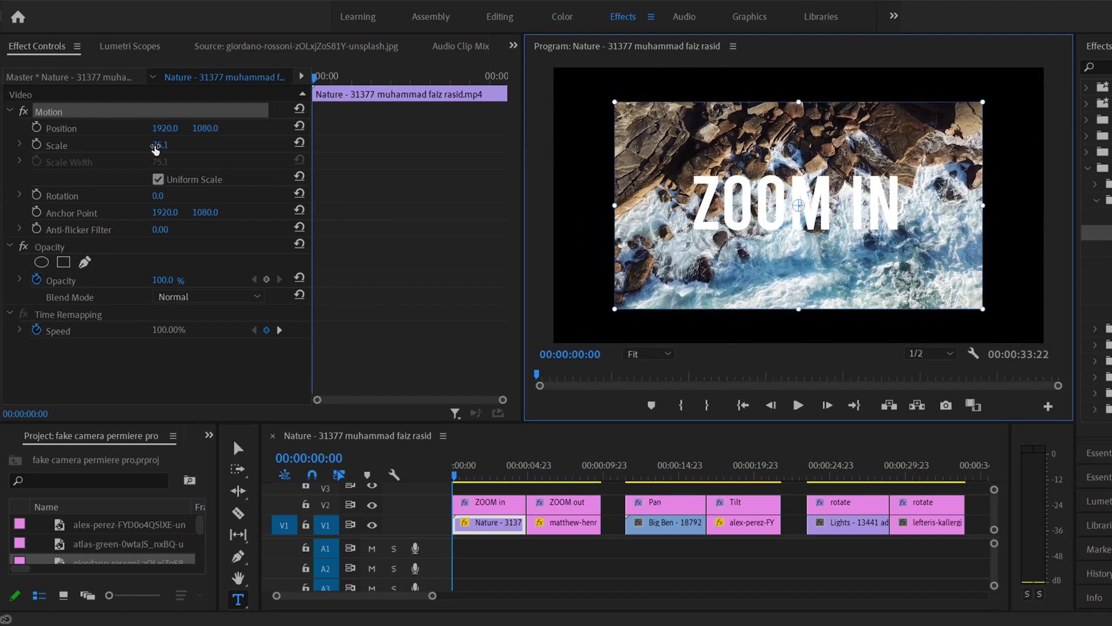
{"action": "left_click_drag", "start_coordinate": [614, 309], "coordinate": [526, 355]}
{"action": "left_click_drag", "start_coordinate": [508, 475], "coordinate": [436, 475]}
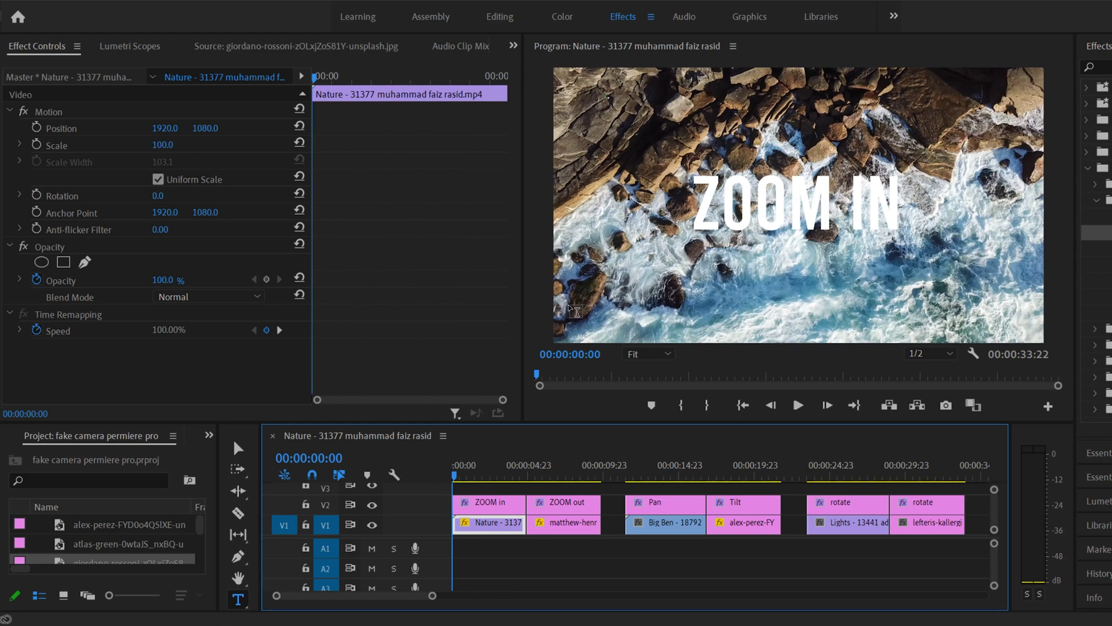
- Try scale values of 157 and 90 on the Nature clip
{"action": "left_click", "coordinate": [163, 145]}
{"action": "type", "text": "157"}
{"action": "key", "text": "Return"}
{"action": "left_click", "coordinate": [162, 145]}
{"action": "type", "text": "90"}
{"action": "key", "text": "Return"}
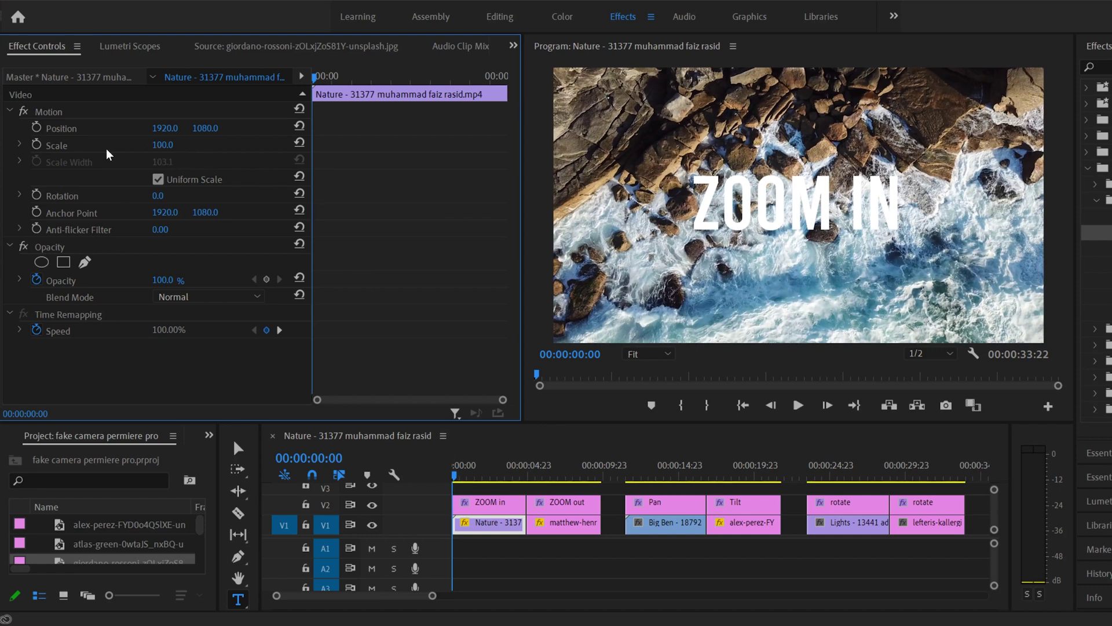
- Keyframe the Nature clip's scale from 100 at the start of the clip to 200 at 00:00:04:14
{"action": "left_click", "coordinate": [36, 144]}
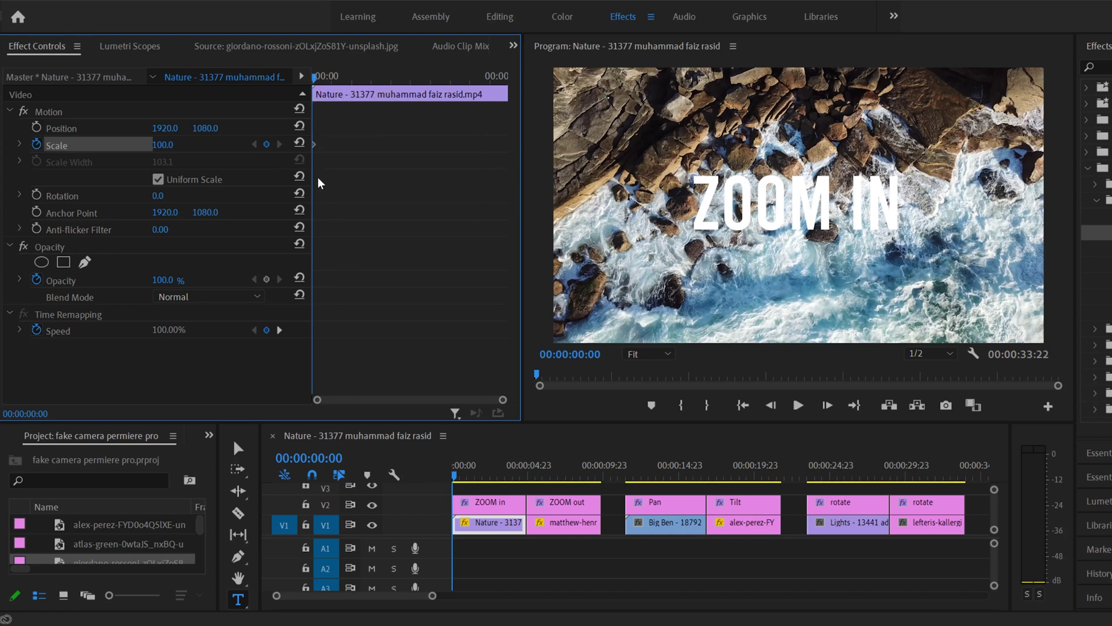
{"action": "left_click_drag", "start_coordinate": [320, 72], "coordinate": [475, 89]}
{"action": "left_click_drag", "start_coordinate": [517, 470], "coordinate": [523, 474]}
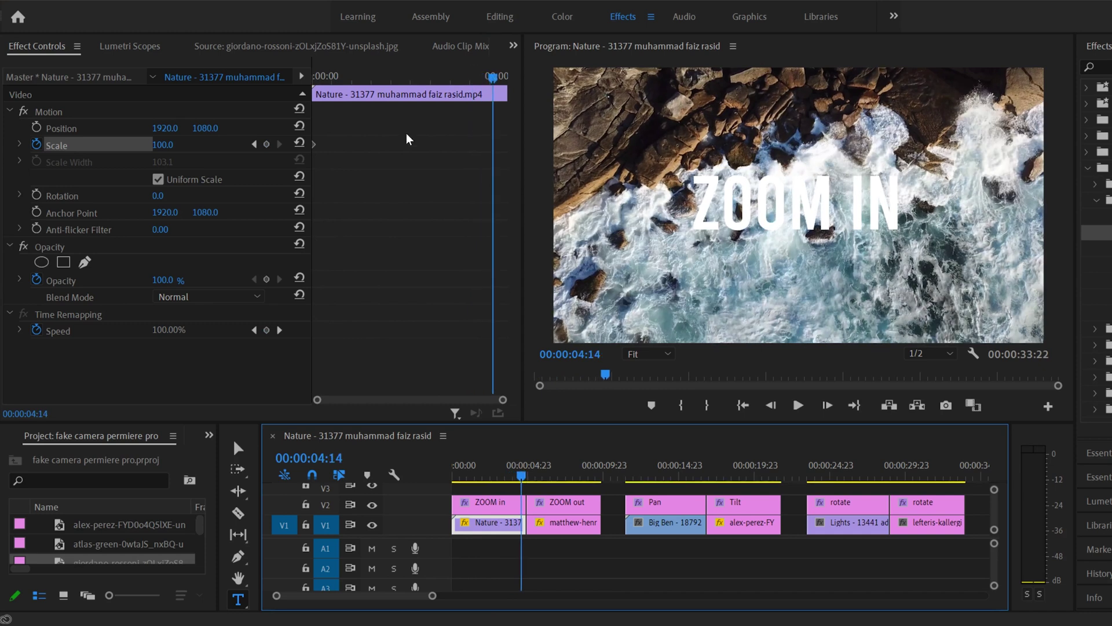
{"action": "left_click", "coordinate": [265, 144]}
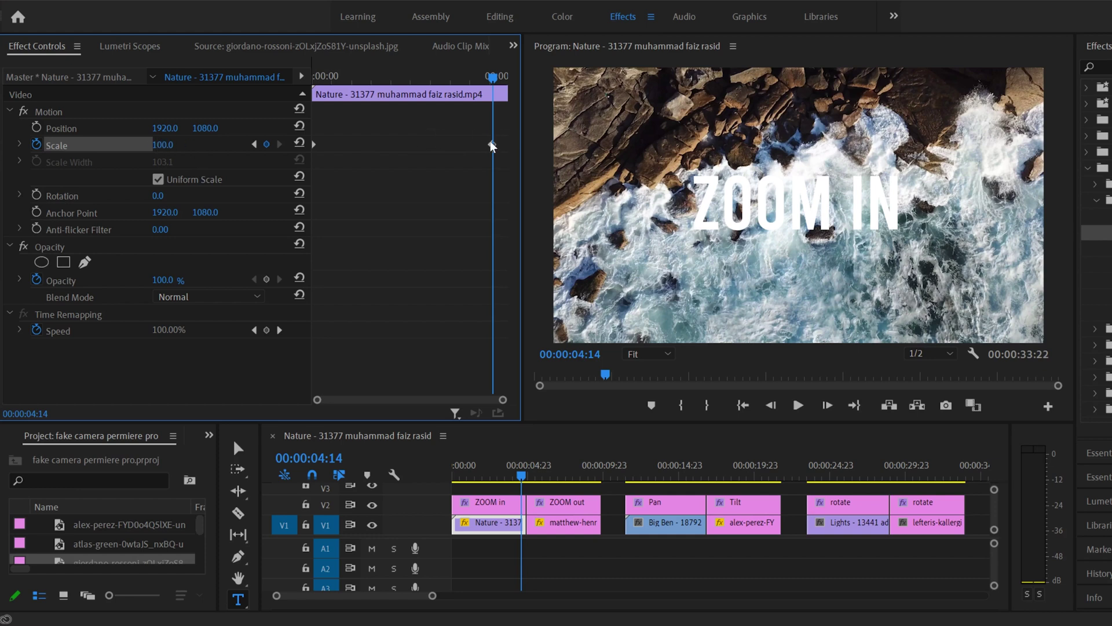
{"action": "left_click_drag", "start_coordinate": [165, 145], "coordinate": [223, 145]}
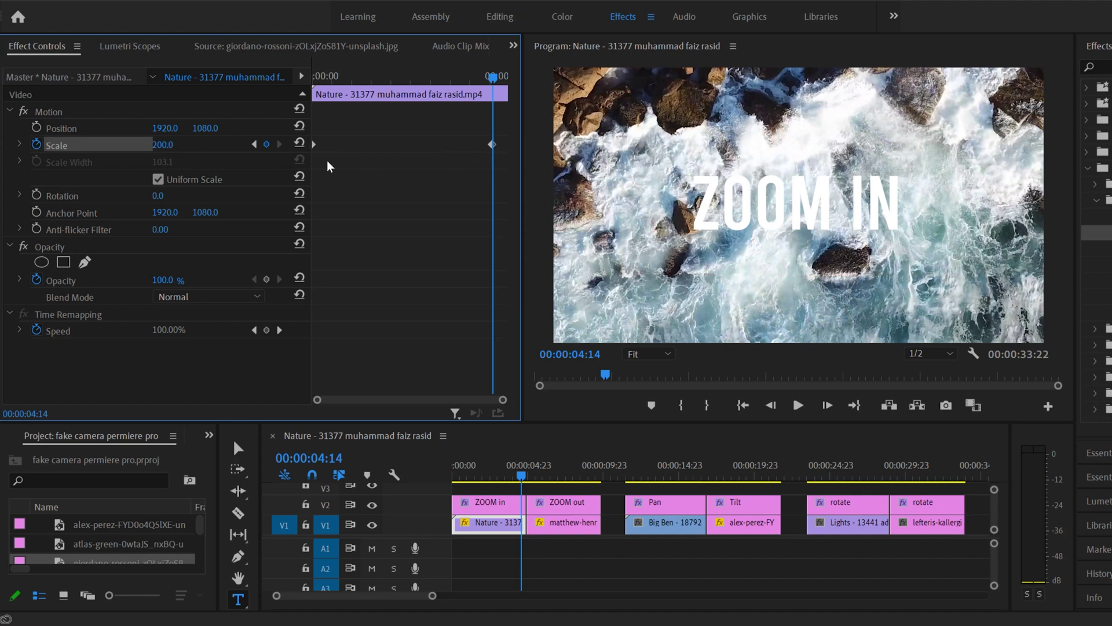
- Check both scale keyframes and play the zoom-in from the beginning of the Nature clip
{"action": "left_click", "coordinate": [253, 144]}
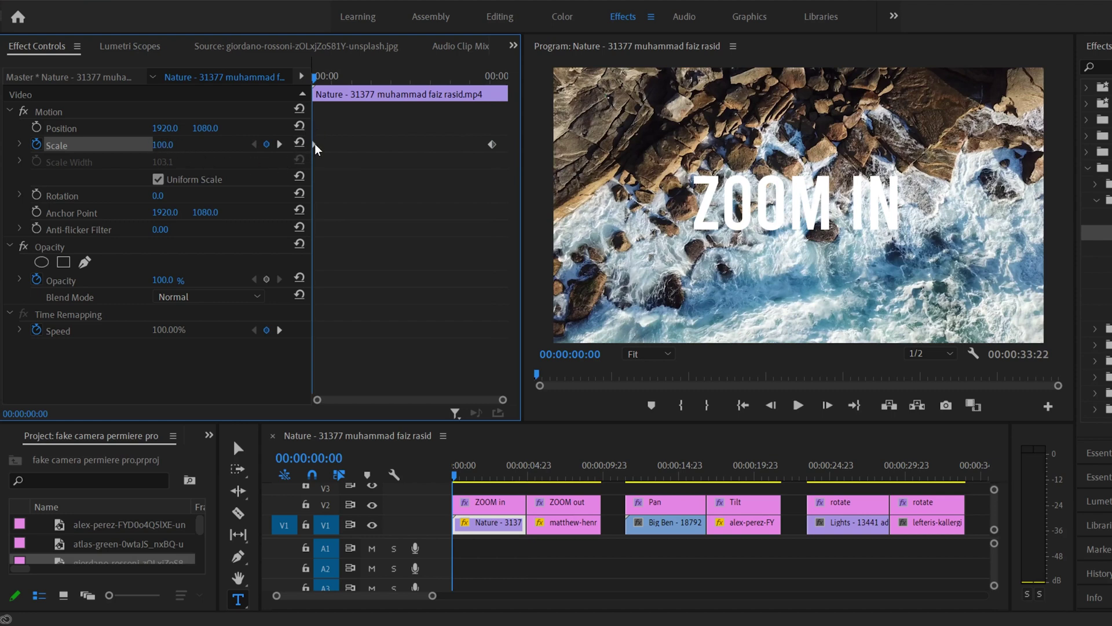
{"action": "left_click", "coordinate": [277, 143]}
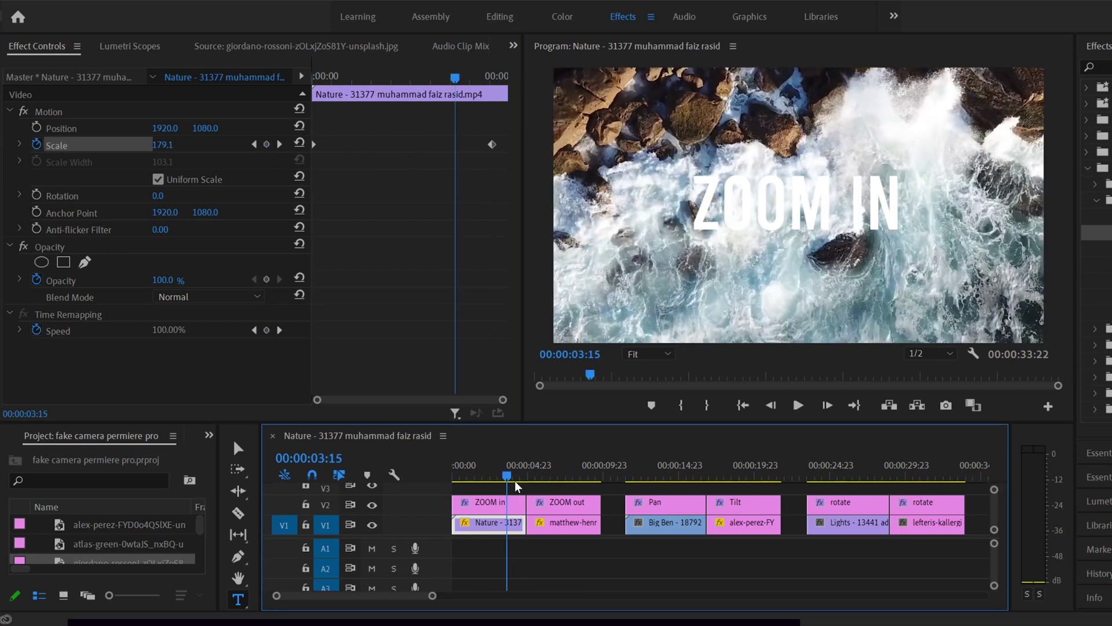
{"action": "left_click_drag", "start_coordinate": [509, 467], "coordinate": [402, 475]}
{"action": "left_click", "coordinate": [796, 405]}
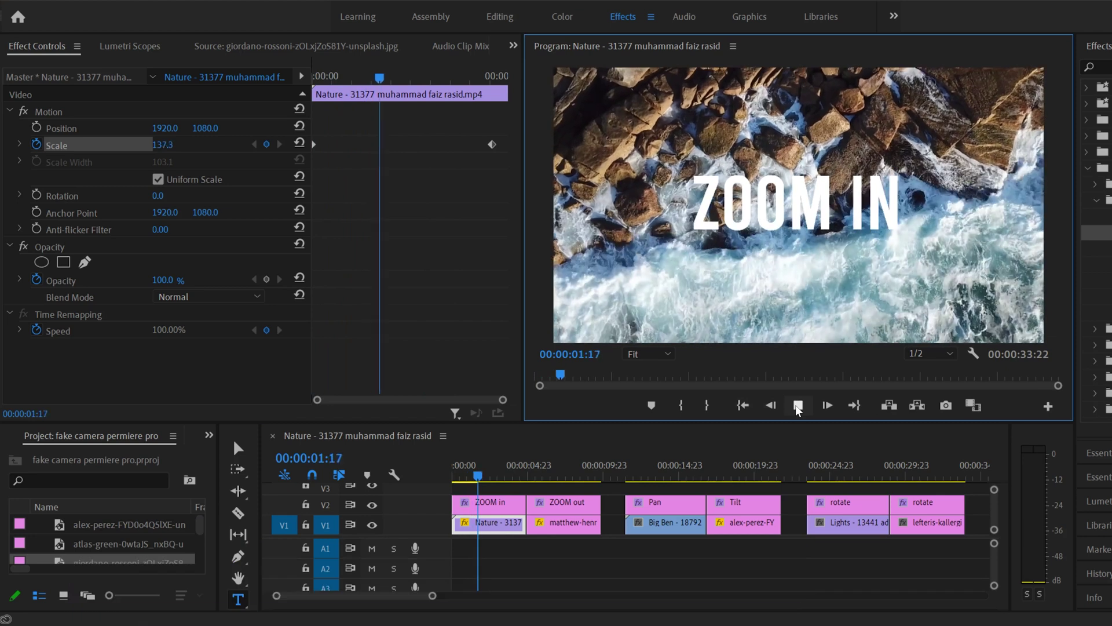
{"action": "left_click", "coordinate": [797, 405]}
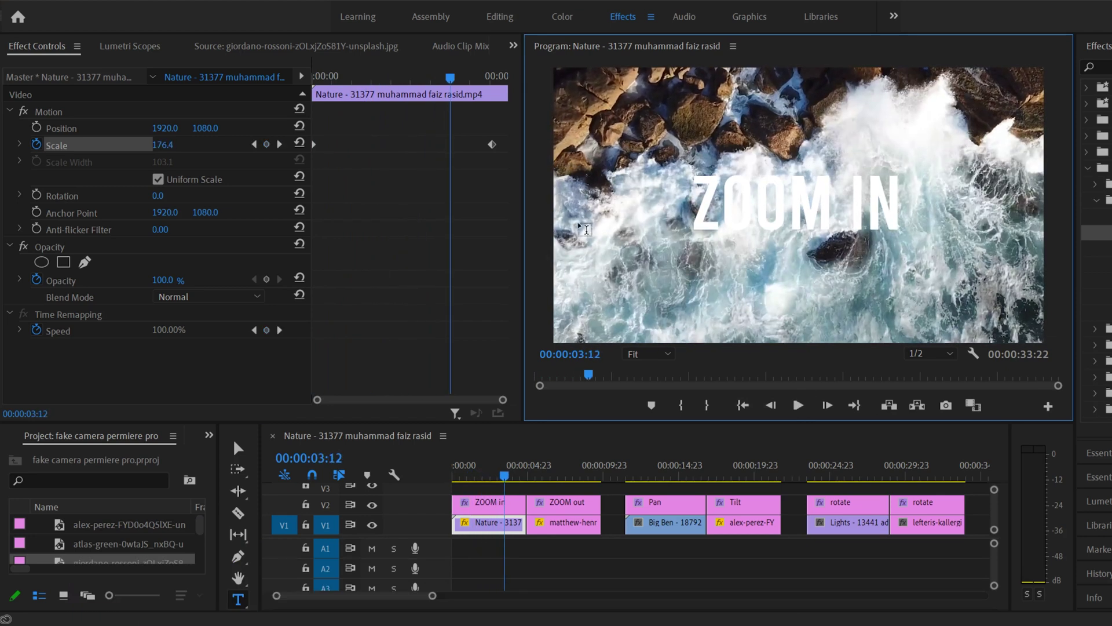
- Try a faster zoom by moving the ending scale keyframe to 00:00:03:12 and play the result
{"action": "left_click_drag", "start_coordinate": [492, 144], "coordinate": [451, 144]}
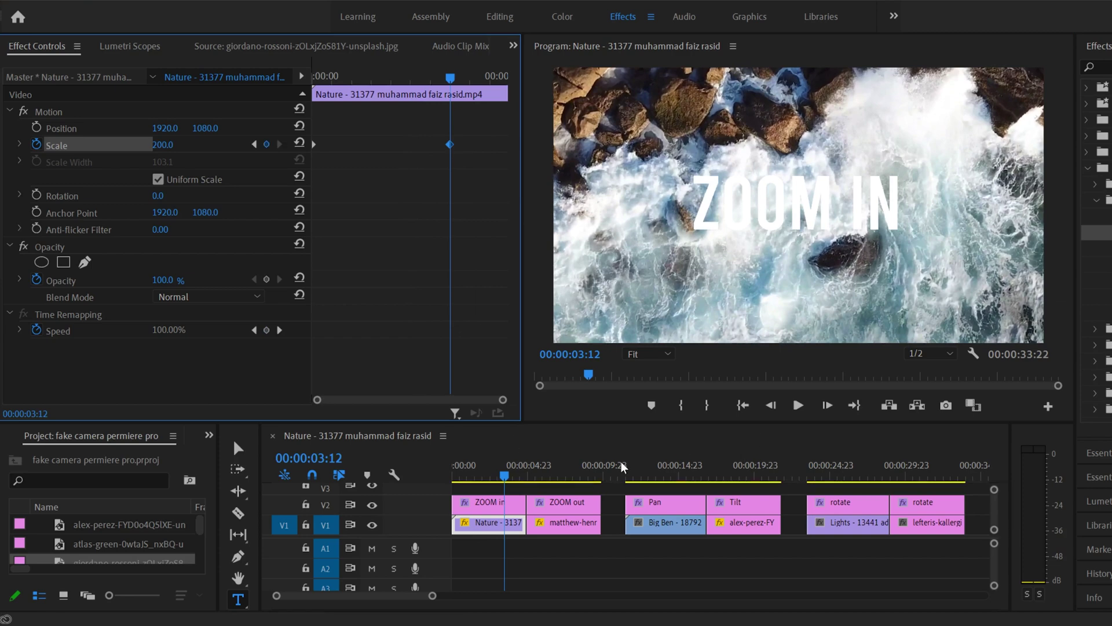
{"action": "left_click", "coordinate": [475, 470]}
{"action": "left_click", "coordinate": [799, 405]}
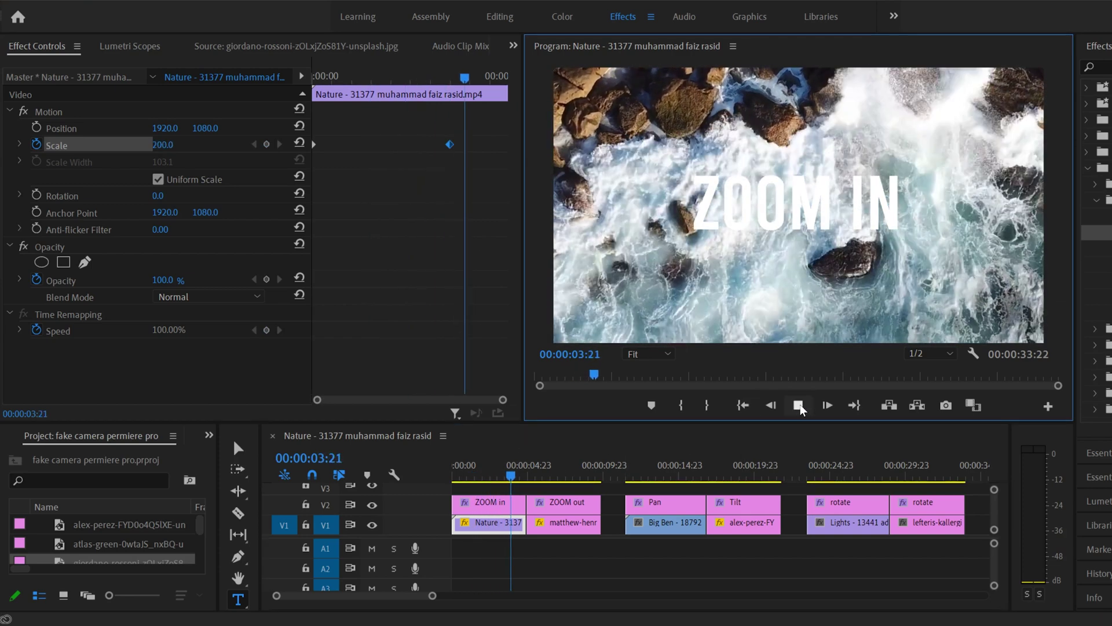
{"action": "left_click", "coordinate": [799, 405]}
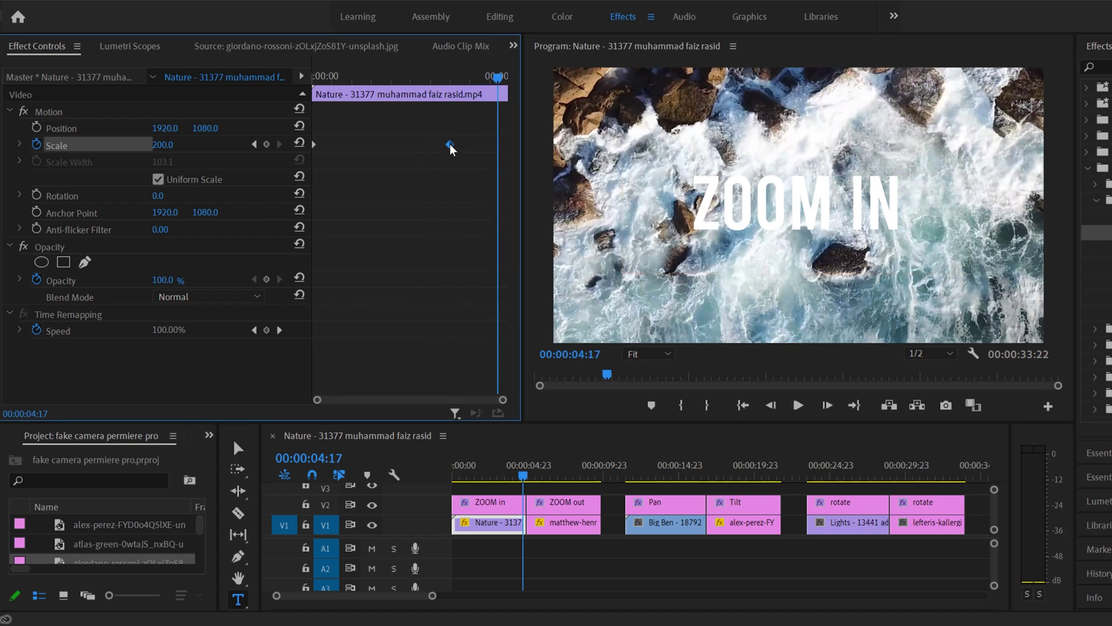
- Move the ending scale keyframe to the very end of the Nature clip and scrub through the slower zoom
{"action": "left_click_drag", "start_coordinate": [449, 144], "coordinate": [509, 144]}
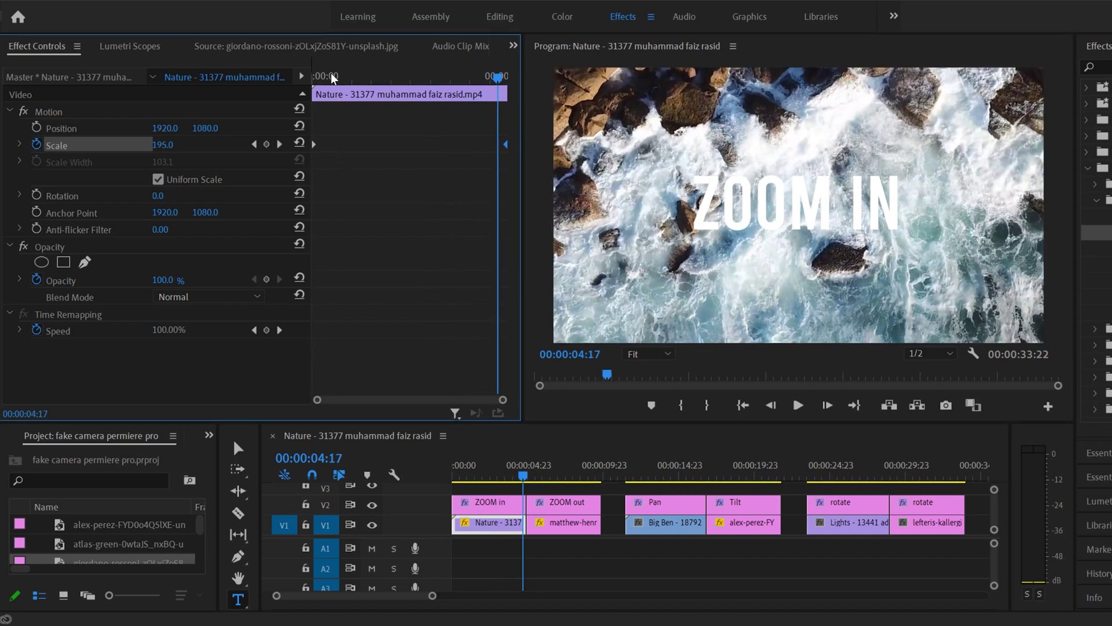
{"action": "left_click", "coordinate": [301, 72]}
{"action": "left_click_drag", "start_coordinate": [301, 72], "coordinate": [407, 75]}
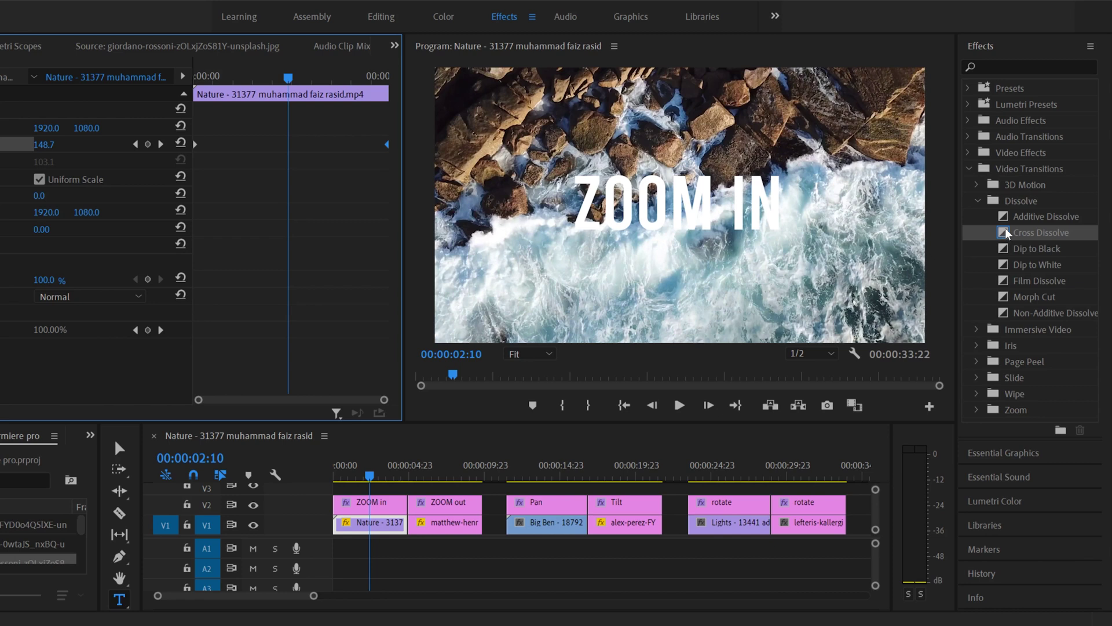
- Add a Cross Dissolve between the Nature clip and the pug photo on V1 and scrub through the transition
{"action": "left_click_drag", "start_coordinate": [1007, 234], "coordinate": [412, 529]}
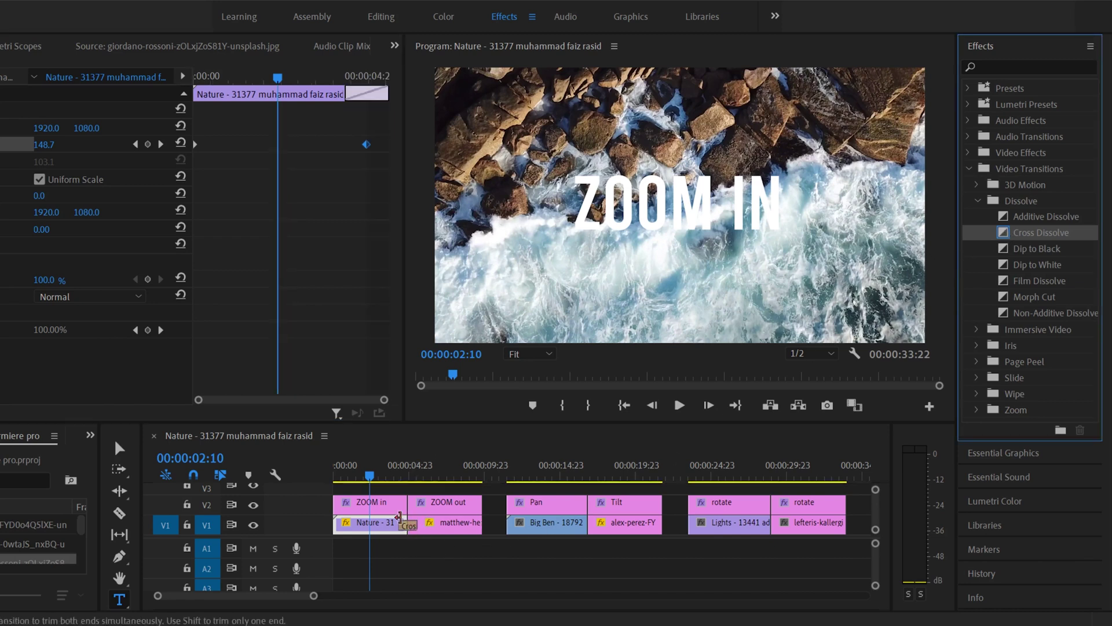
{"action": "left_click_drag", "start_coordinate": [311, 596], "coordinate": [246, 595]}
{"action": "left_click", "coordinate": [515, 476]}
{"action": "left_click_drag", "start_coordinate": [516, 477], "coordinate": [554, 484]}
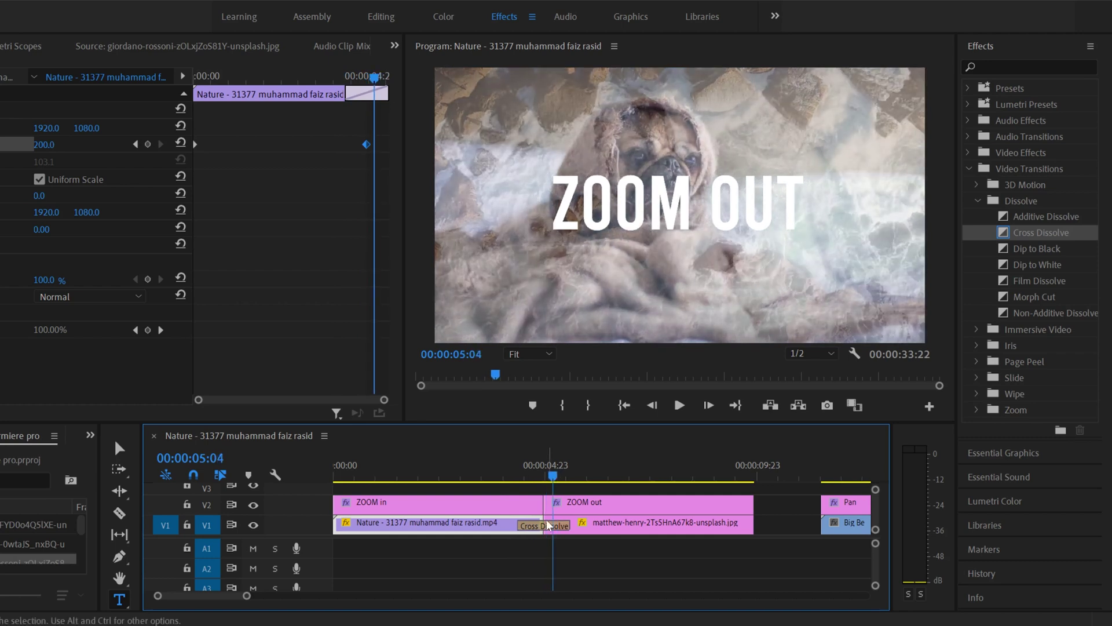
- Move the Nature clip's ending scale keyframe to the end of the Cross Dissolve
{"action": "left_click", "coordinate": [548, 525]}
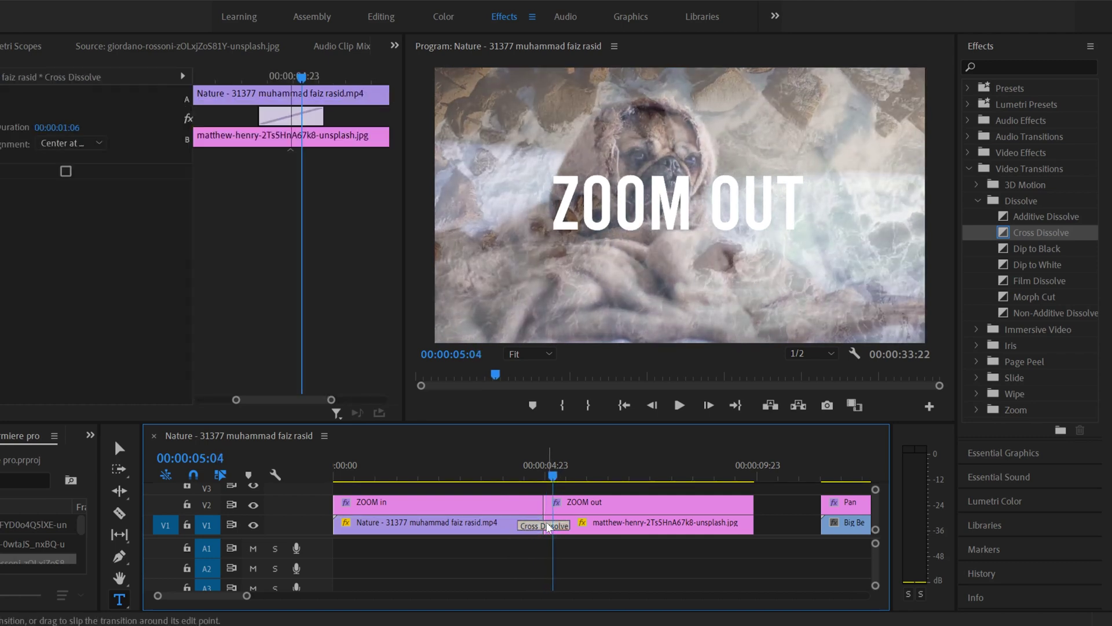
{"action": "left_click", "coordinate": [475, 524]}
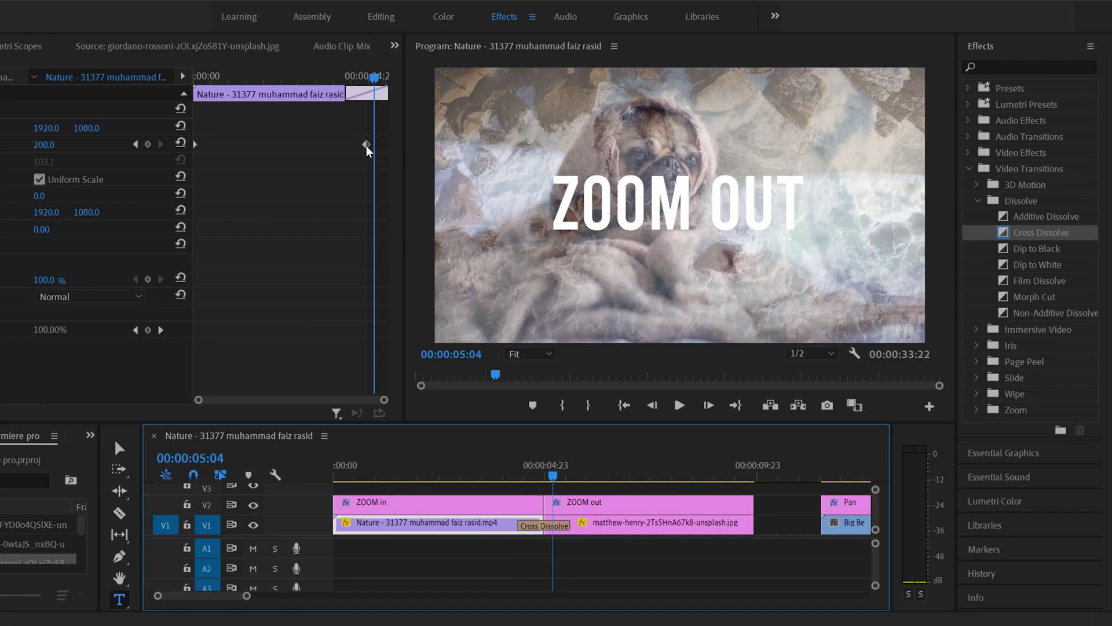
{"action": "left_click_drag", "start_coordinate": [366, 144], "coordinate": [389, 144]}
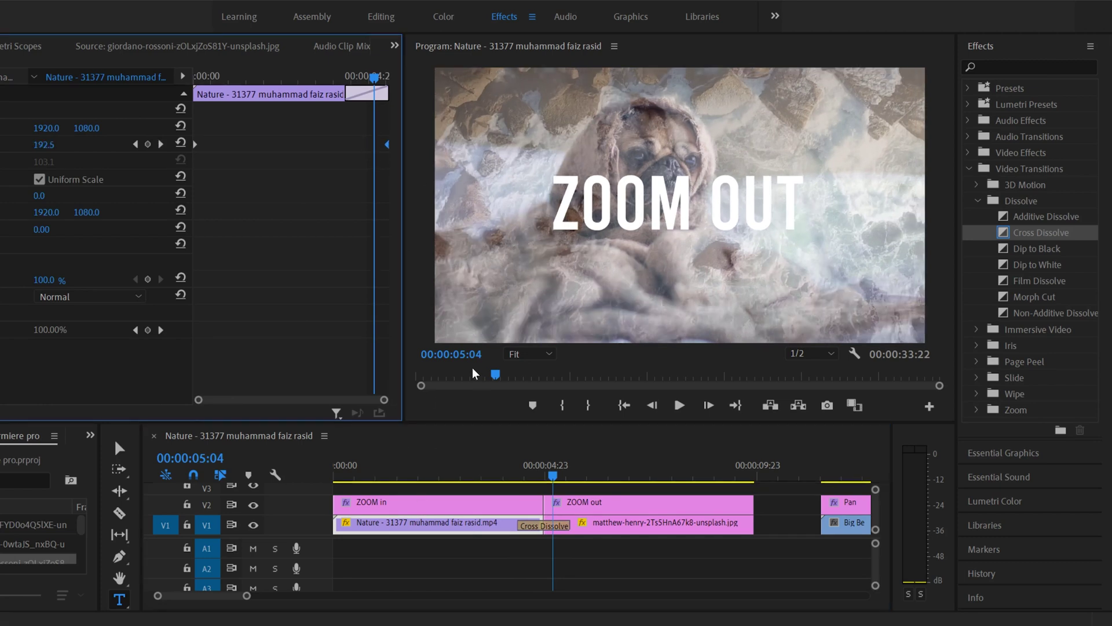
- Add a starting scale keyframe to the pug photo at 00:00:05:20, just after the Cross Dissolve
{"action": "left_click_drag", "start_coordinate": [537, 479], "coordinate": [585, 486]}
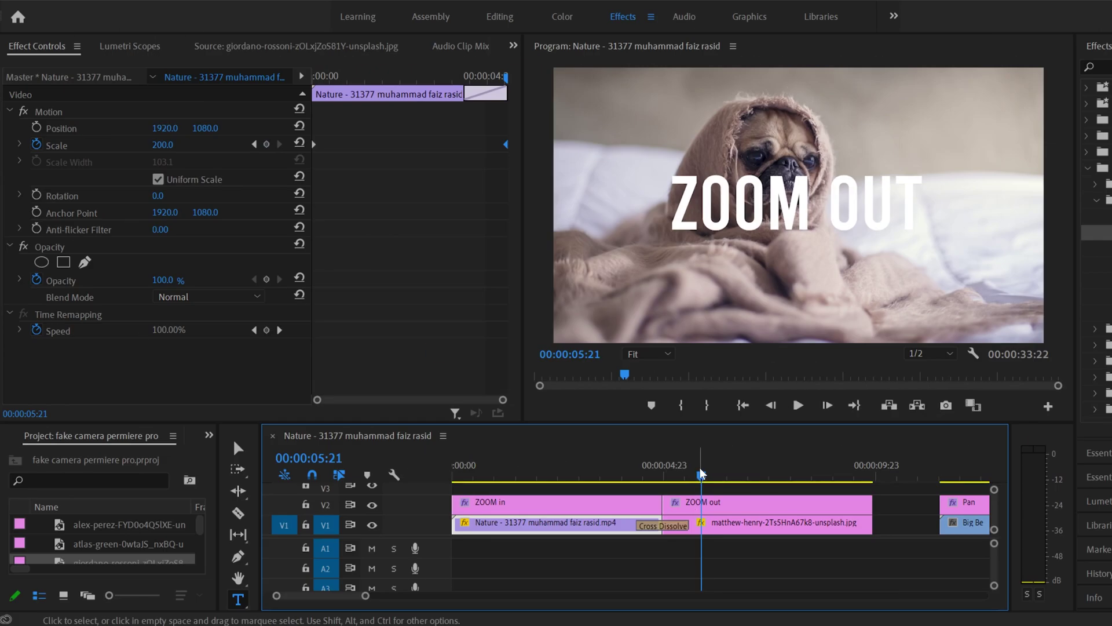
{"action": "mouse_move", "coordinate": [701, 474]}
{"action": "left_mouse_down"}
{"action": "mouse_move", "coordinate": [686, 468]}
{"action": "mouse_move", "coordinate": [699, 470]}
{"action": "left_mouse_up"}
{"action": "left_click", "coordinate": [741, 526]}
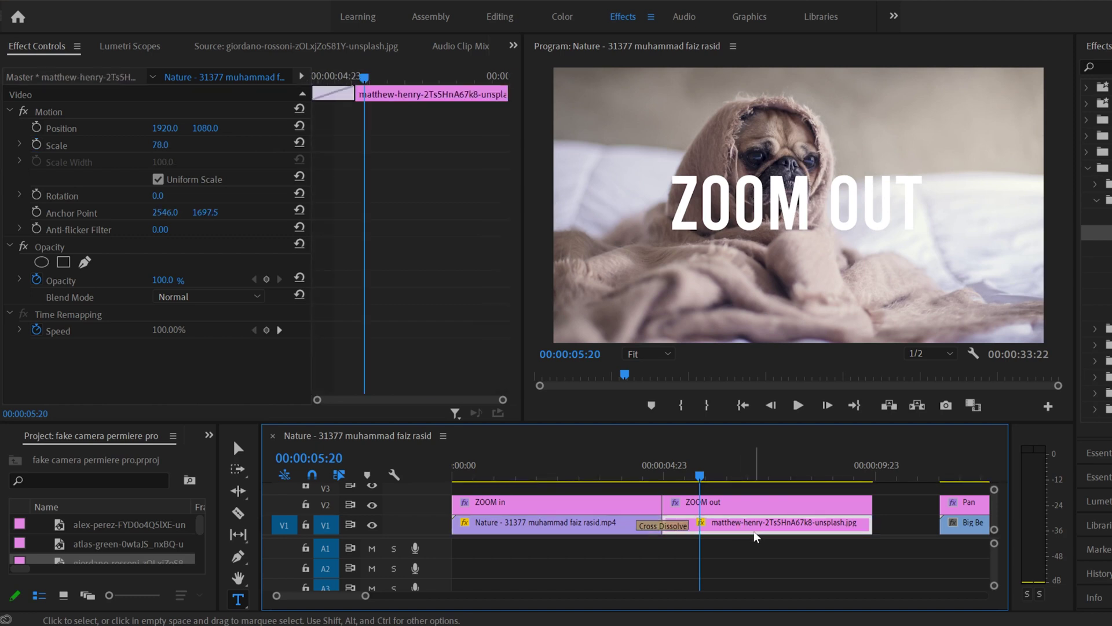
{"action": "left_click", "coordinate": [33, 144]}
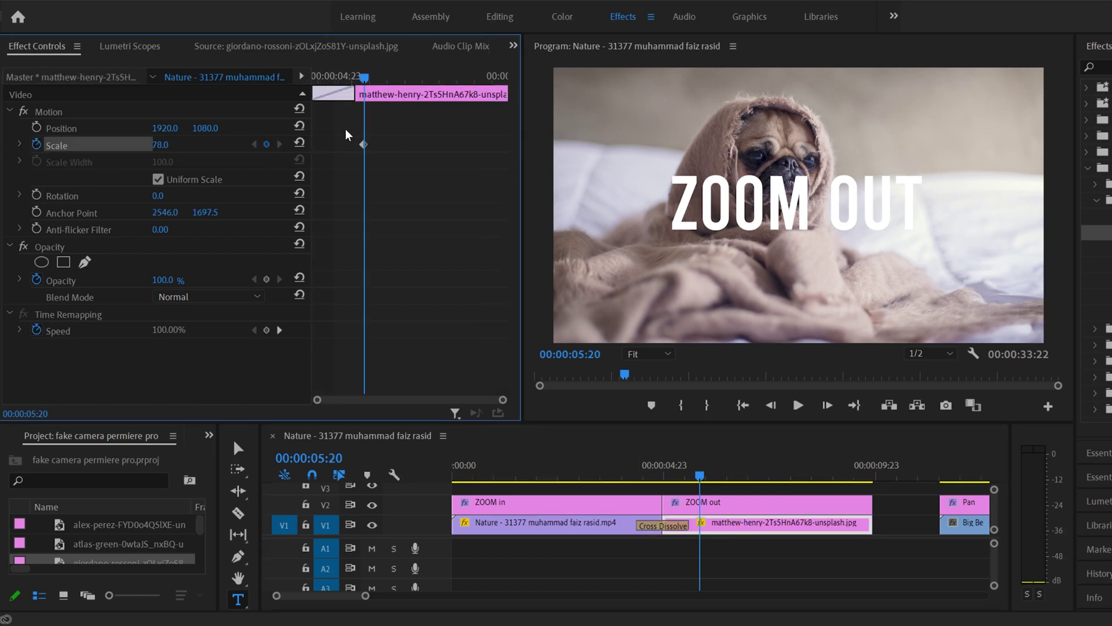
- Add an ending scale keyframe to the pug photo at 00:00:09:05, testing smaller scales before restoring a size that fills the frame
{"action": "left_click_drag", "start_coordinate": [735, 476], "coordinate": [843, 470]}
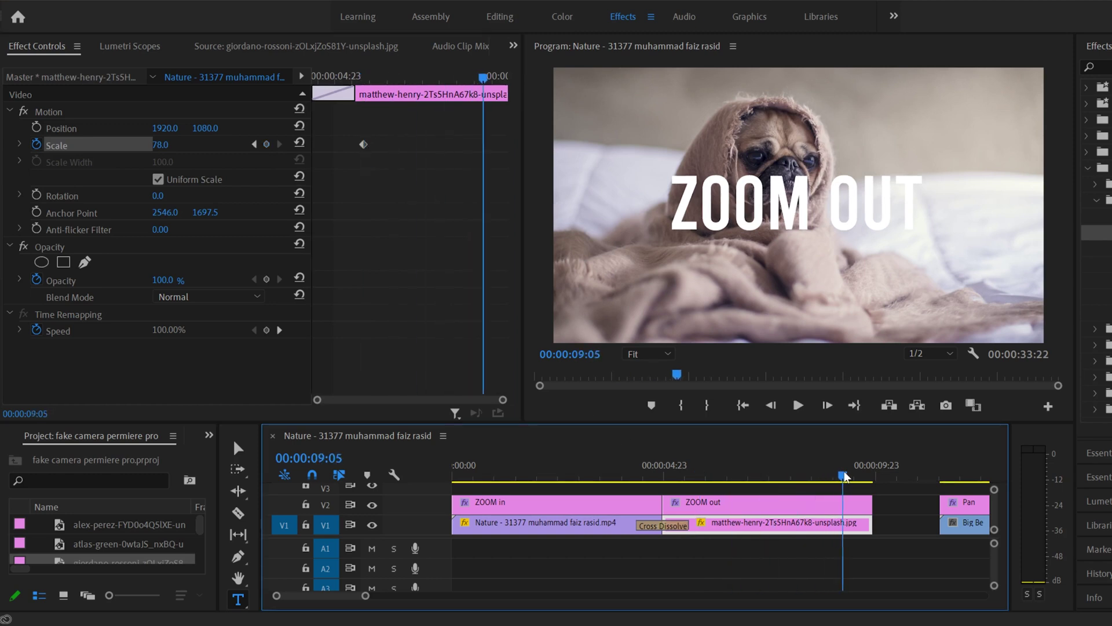
{"action": "left_click", "coordinate": [266, 143]}
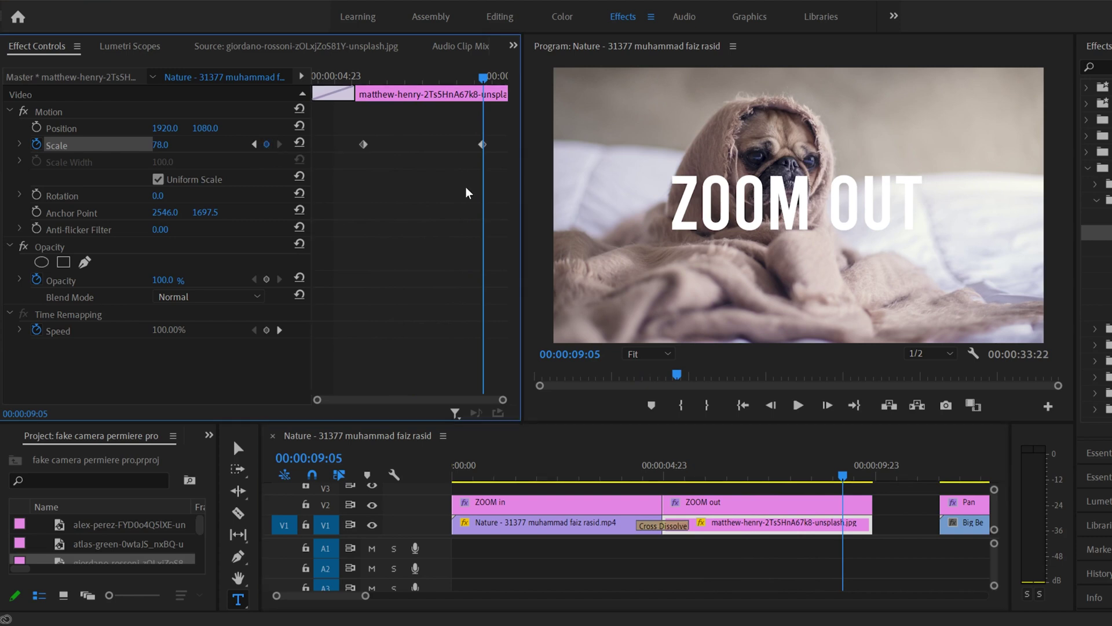
{"action": "left_click", "coordinate": [482, 144]}
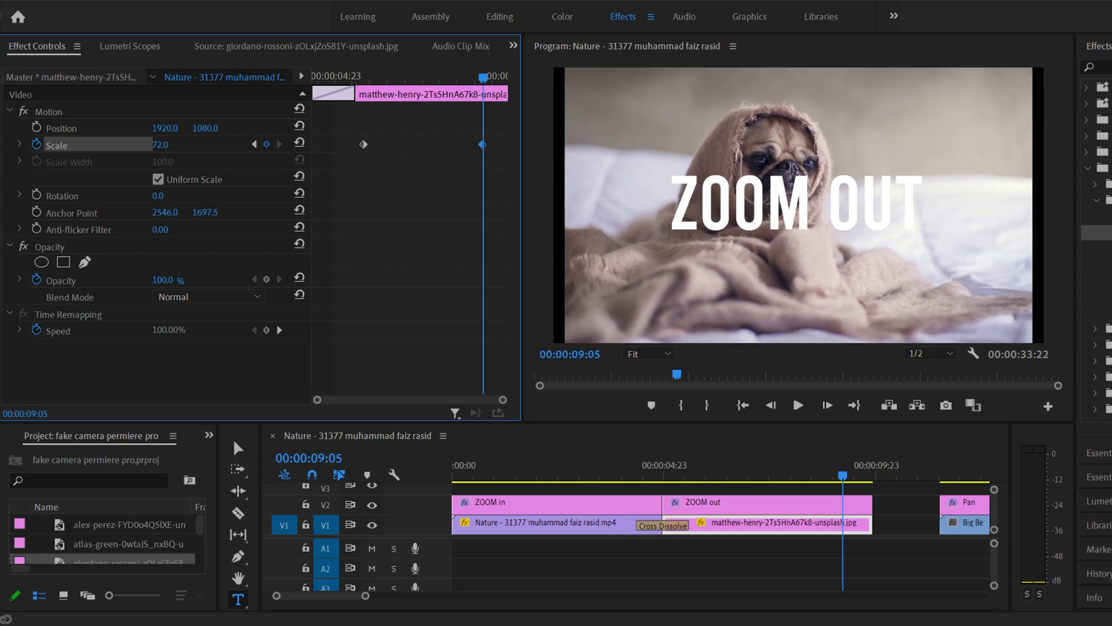
{"action": "left_click_drag", "start_coordinate": [160, 144], "coordinate": [139, 144]}
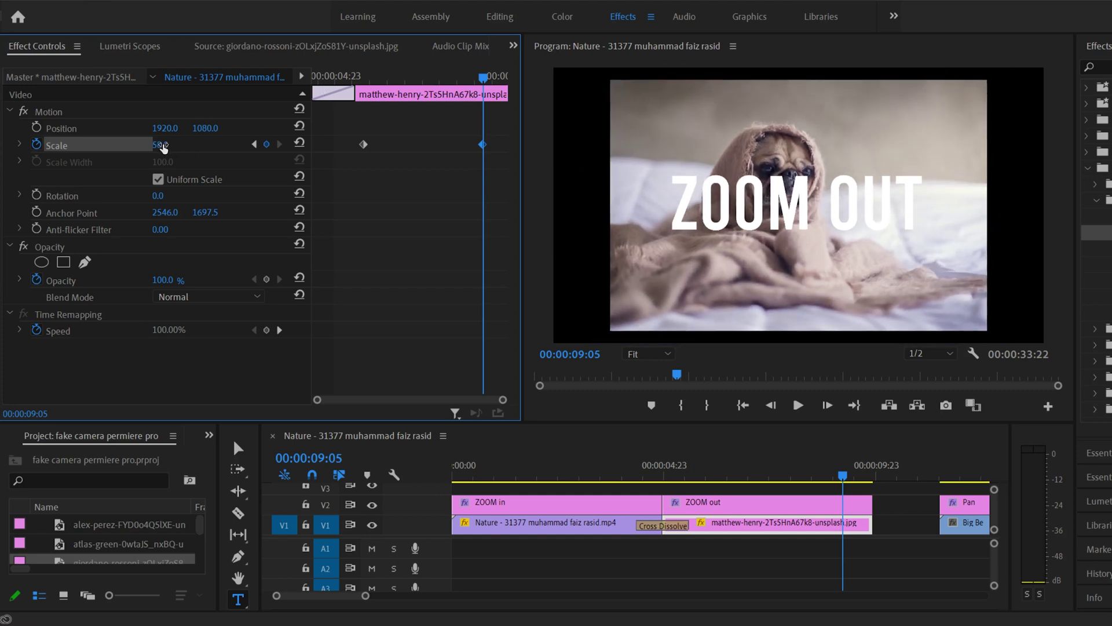
{"action": "left_click_drag", "start_coordinate": [160, 144], "coordinate": [181, 144]}
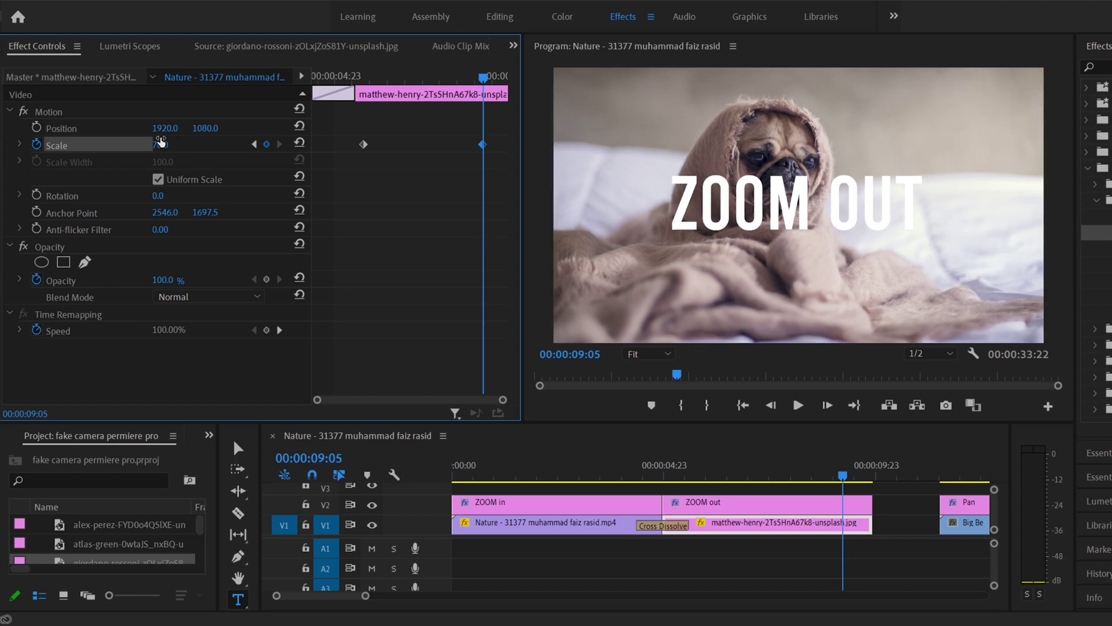
- Set the pug photo's starting scale keyframe to 132 and move both scale keyframes out to the clip's ends
{"action": "left_click", "coordinate": [254, 144]}
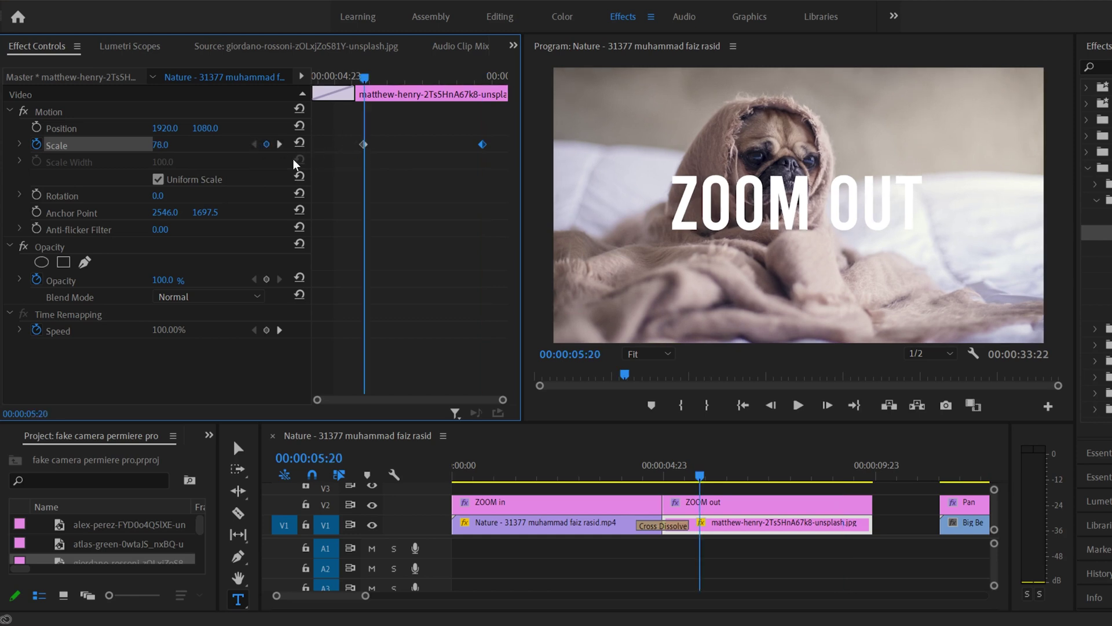
{"action": "left_click_drag", "start_coordinate": [161, 144], "coordinate": [193, 144]}
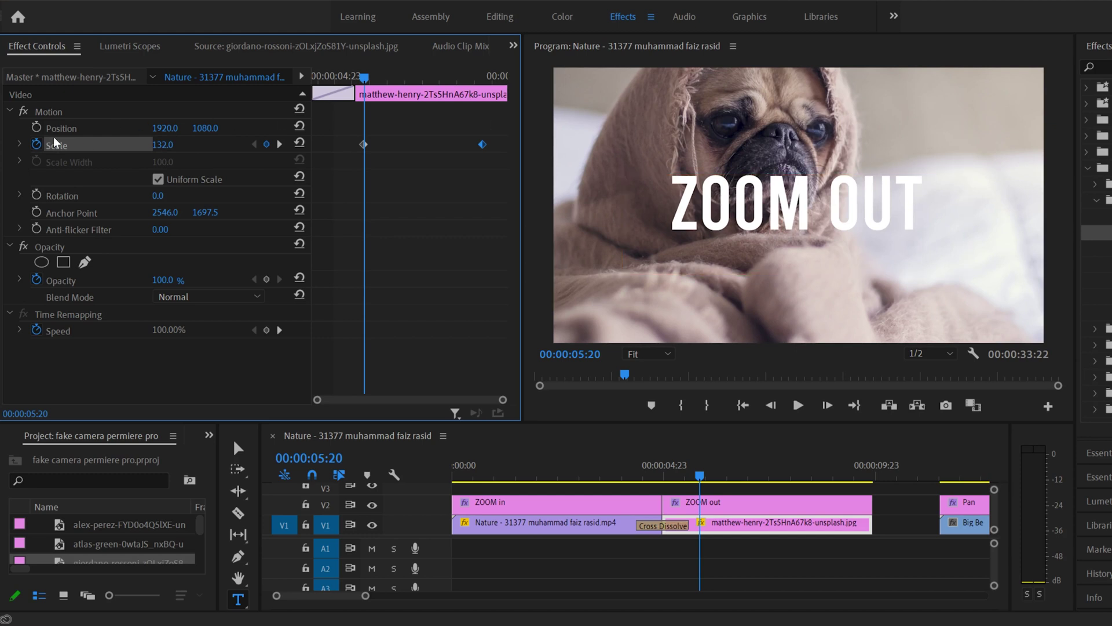
{"action": "key", "text": "shift+Left"}
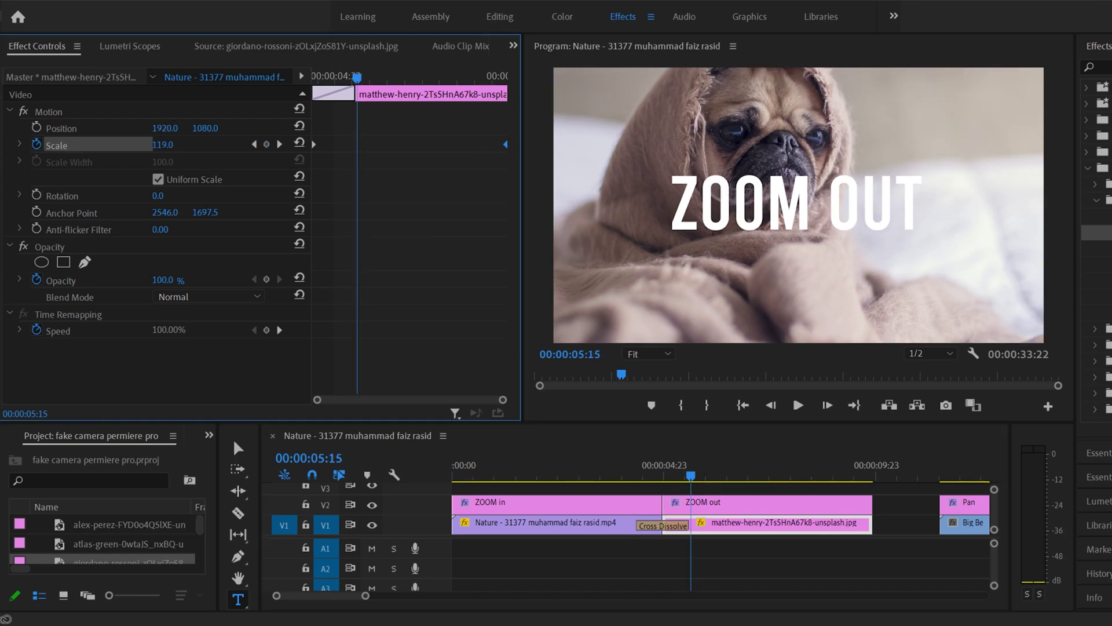
- Reposition the pug photo to 2219, 1338 to center the face, and play the zoom-out from the transition
{"action": "left_click_drag", "start_coordinate": [165, 128], "coordinate": [237, 132]}
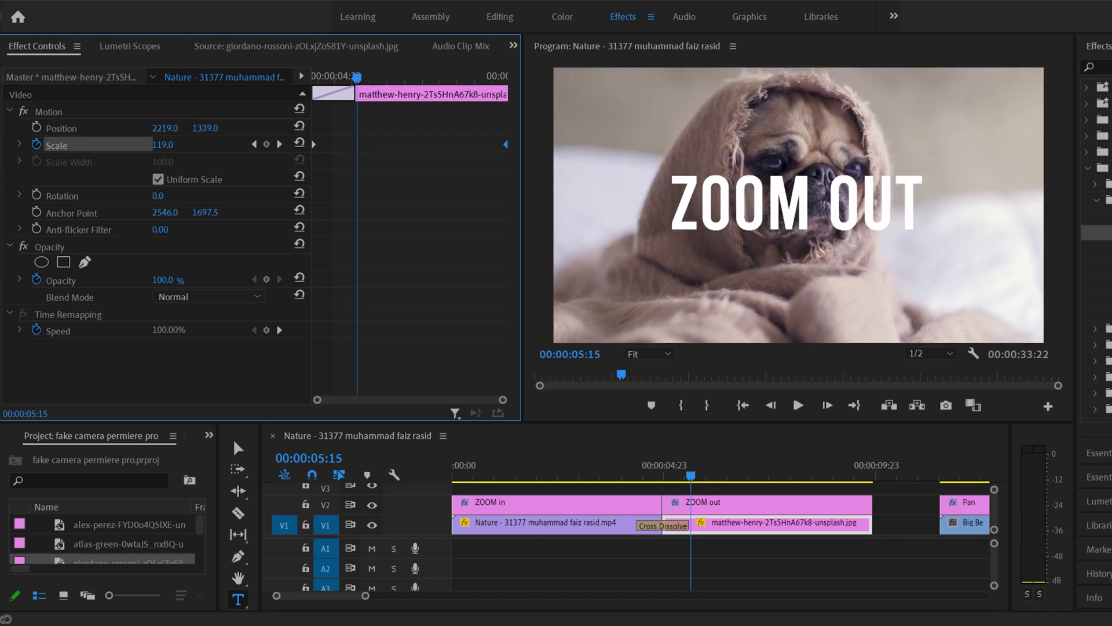
{"action": "left_click", "coordinate": [660, 464]}
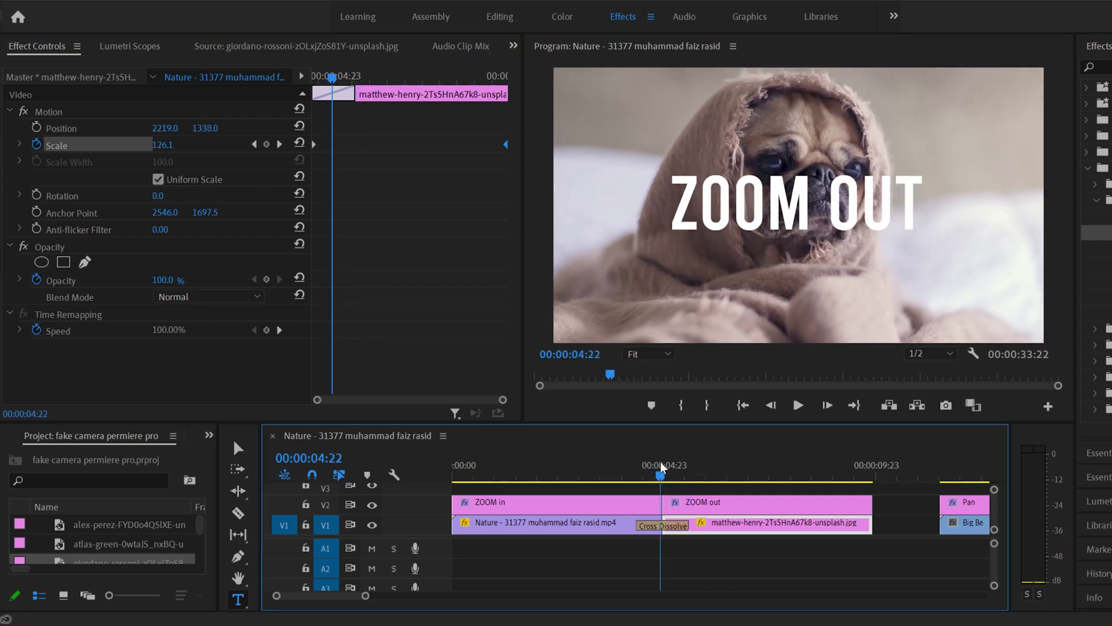
{"action": "left_click", "coordinate": [803, 404]}
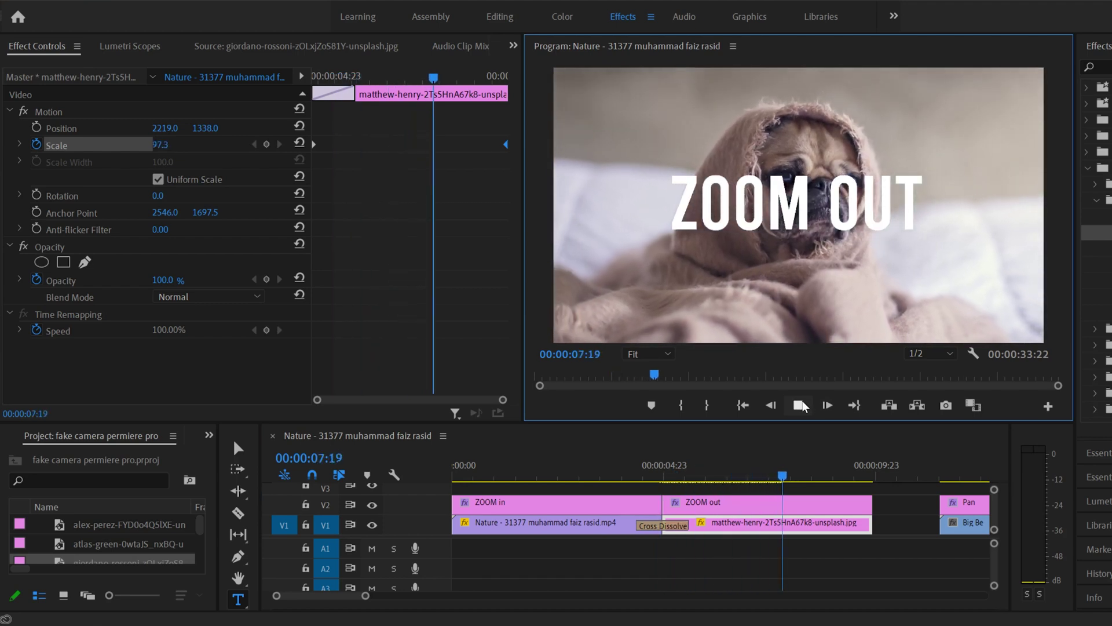
{"action": "left_click", "coordinate": [802, 403]}
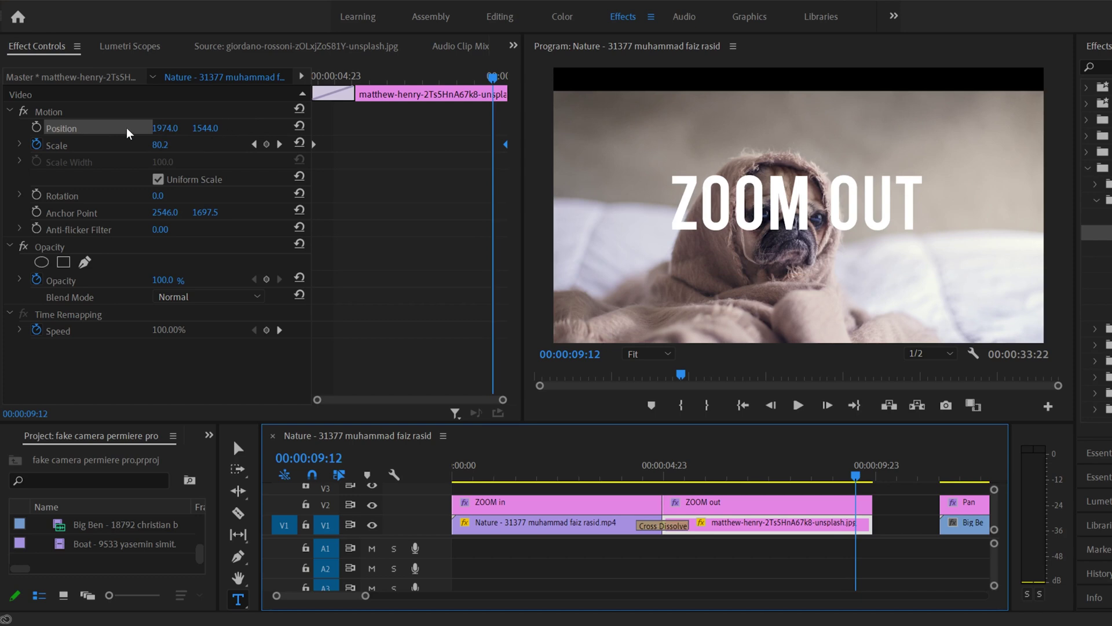
- Scale the Big Ben clip under the Pan title to 205 so that it fills the frame
{"action": "scroll", "coordinate": [314, 596], "scroll_direction": "down", "scroll_amount": 5}
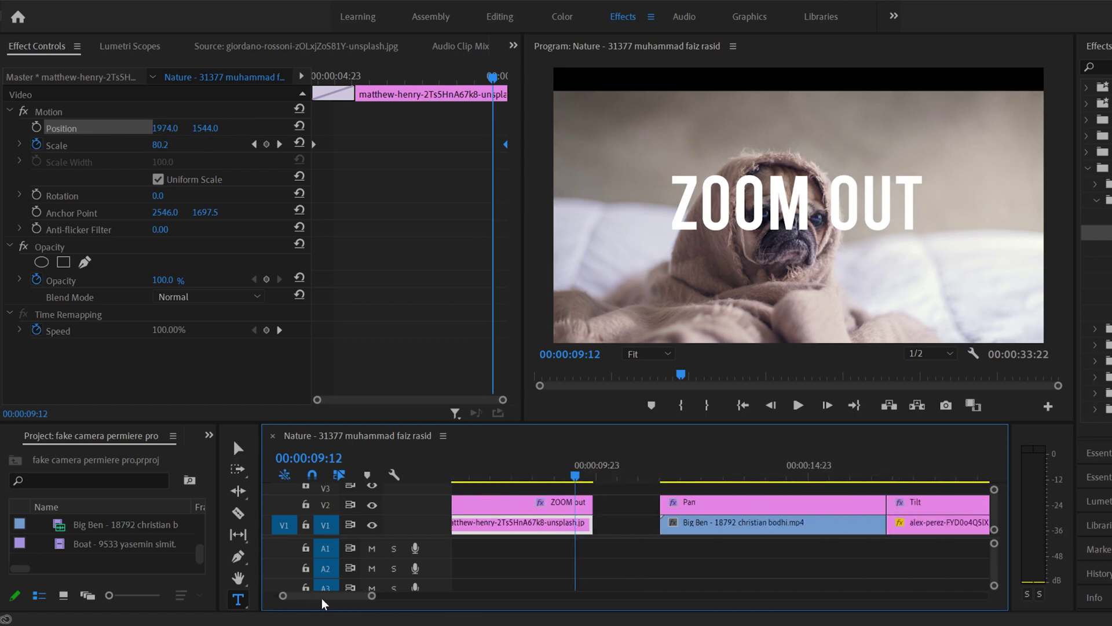
{"action": "left_click", "coordinate": [588, 503]}
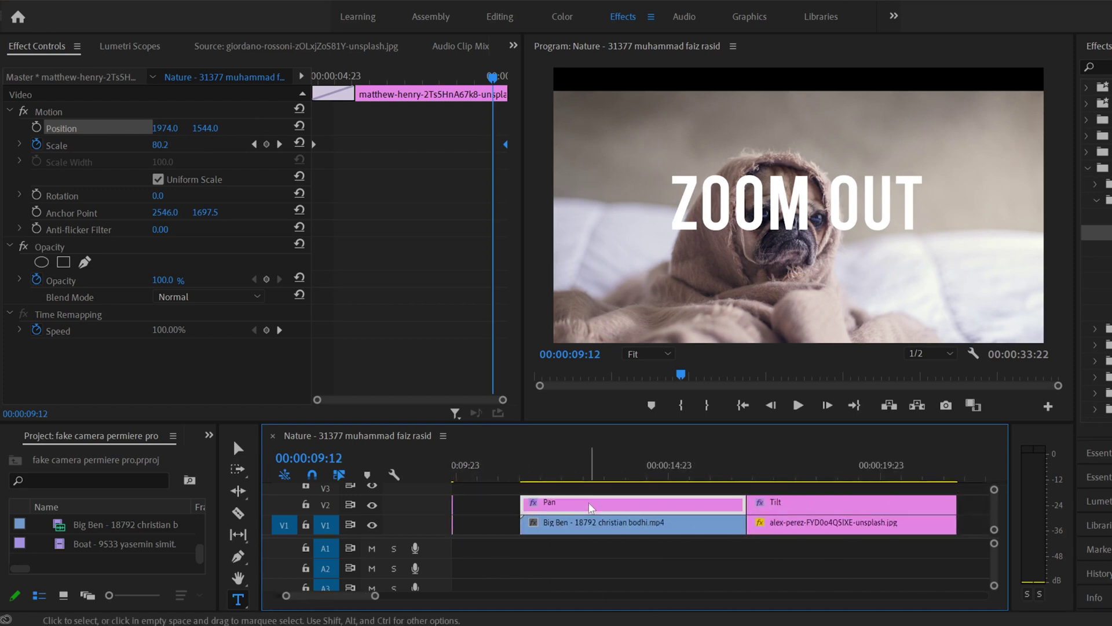
{"action": "left_click", "coordinate": [832, 499]}
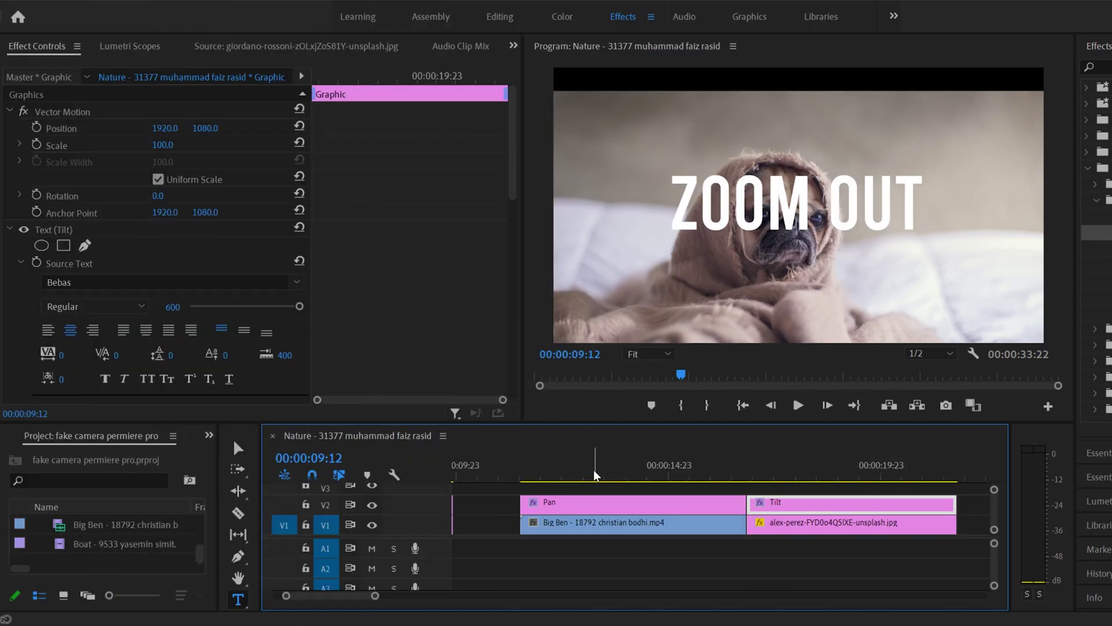
{"action": "left_click", "coordinate": [602, 470]}
{"action": "mouse_move", "coordinate": [601, 476]}
{"action": "left_mouse_down"}
{"action": "mouse_move", "coordinate": [634, 471]}
{"action": "mouse_move", "coordinate": [589, 477]}
{"action": "left_mouse_up"}
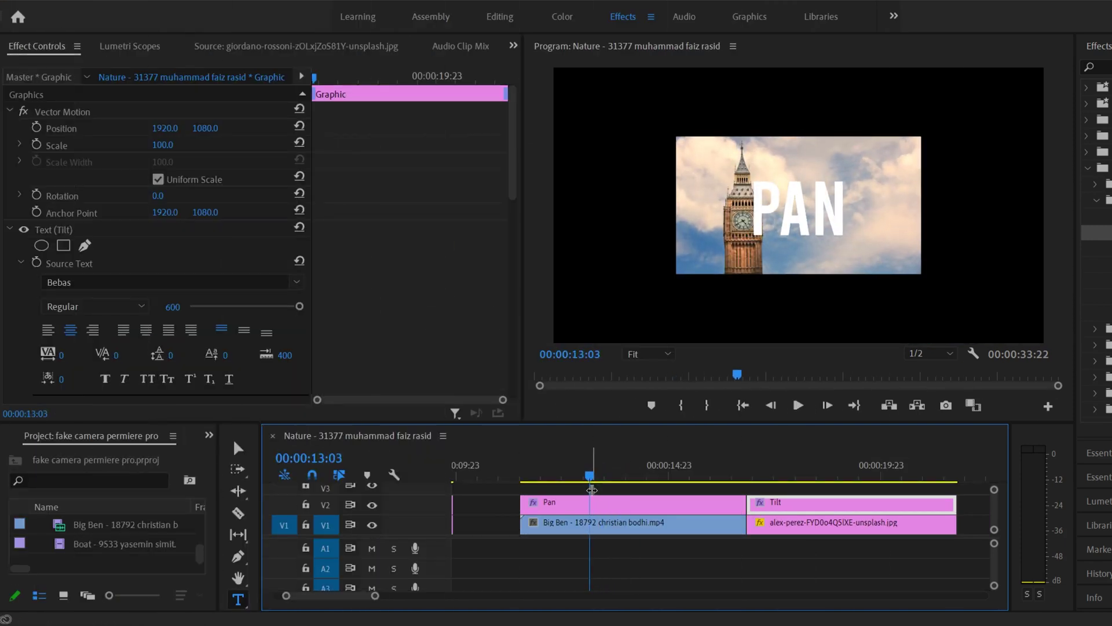
{"action": "left_click", "coordinate": [604, 528]}
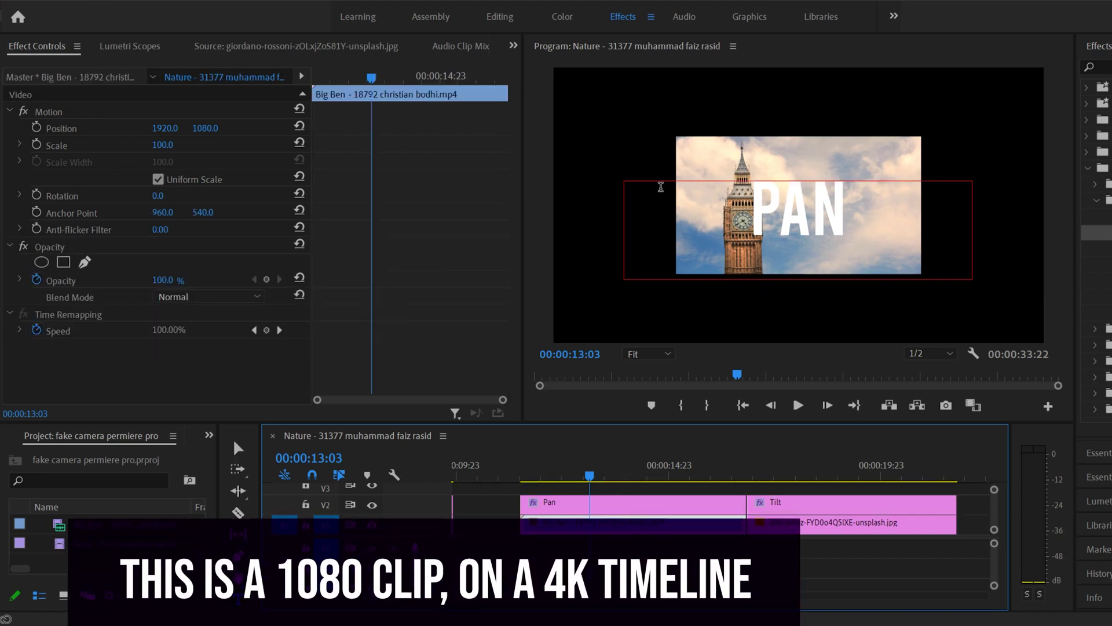
{"action": "left_click_drag", "start_coordinate": [161, 144], "coordinate": [222, 144]}
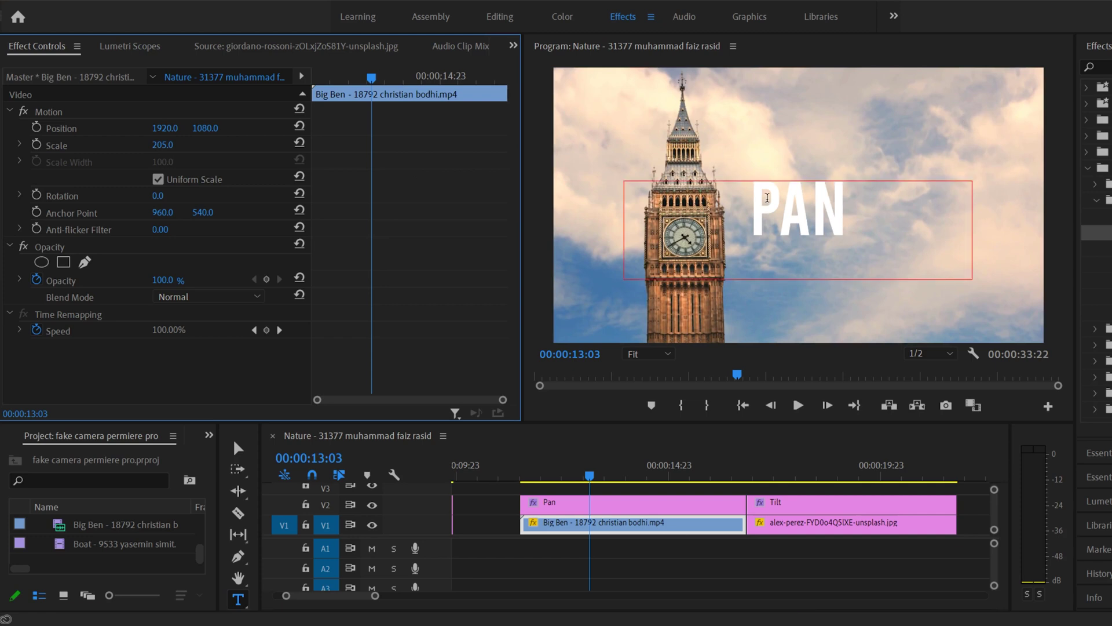
- Enlarge the Big Ben clip to a scale of 275 and shift its horizontal position to 2527
{"action": "left_click_drag", "start_coordinate": [164, 128], "coordinate": [313, 128]}
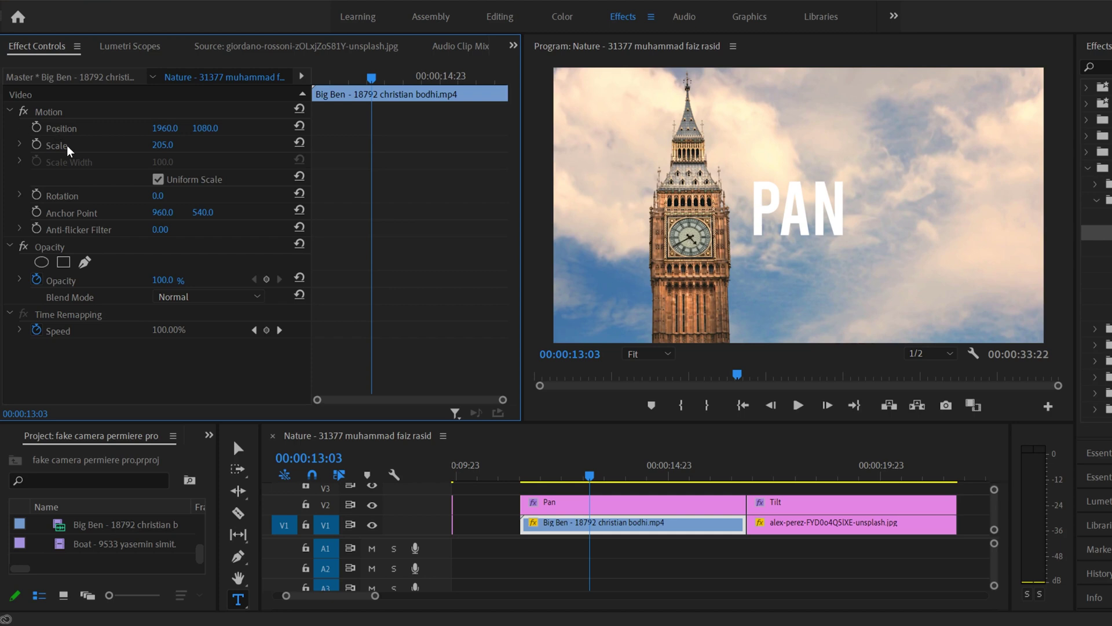
{"action": "left_click_drag", "start_coordinate": [162, 144], "coordinate": [18, 176]}
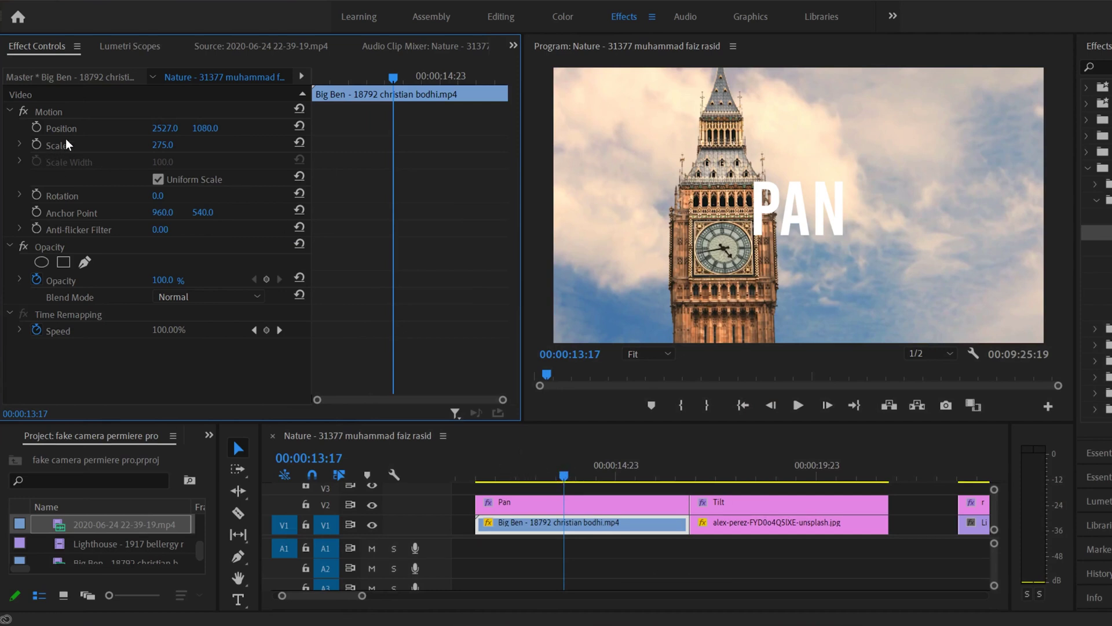
- Add position keyframes to the Big Ben clip at 00:00:11:17 and 00:00:16:12, and scrub back between them
{"action": "left_click_drag", "start_coordinate": [498, 471], "coordinate": [484, 476]}
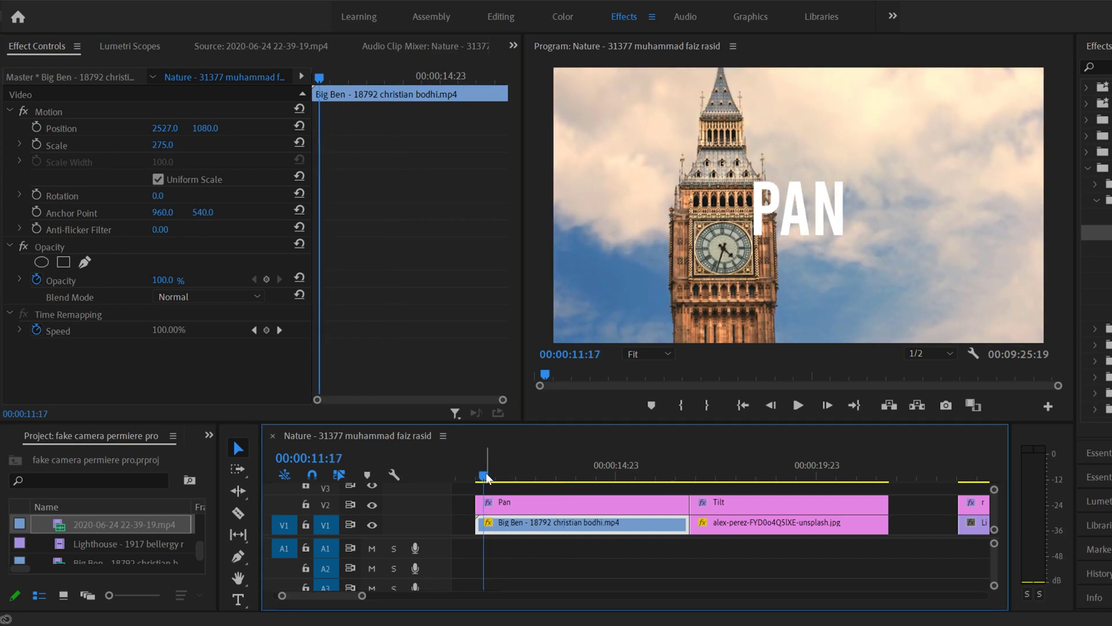
{"action": "left_click", "coordinate": [36, 127]}
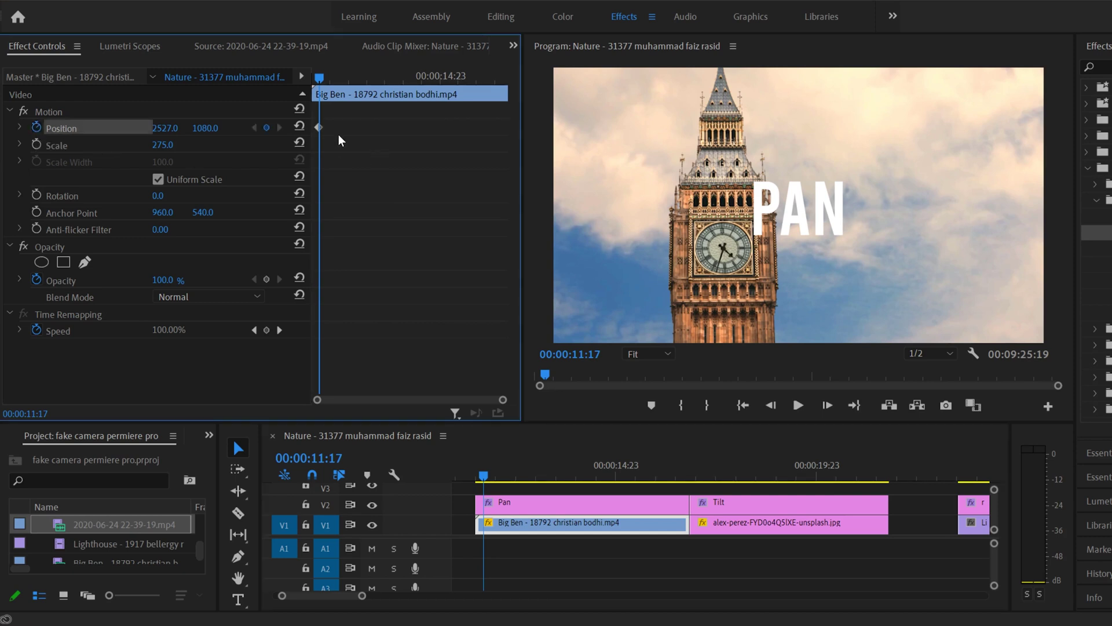
{"action": "left_click_drag", "start_coordinate": [535, 462], "coordinate": [676, 474]}
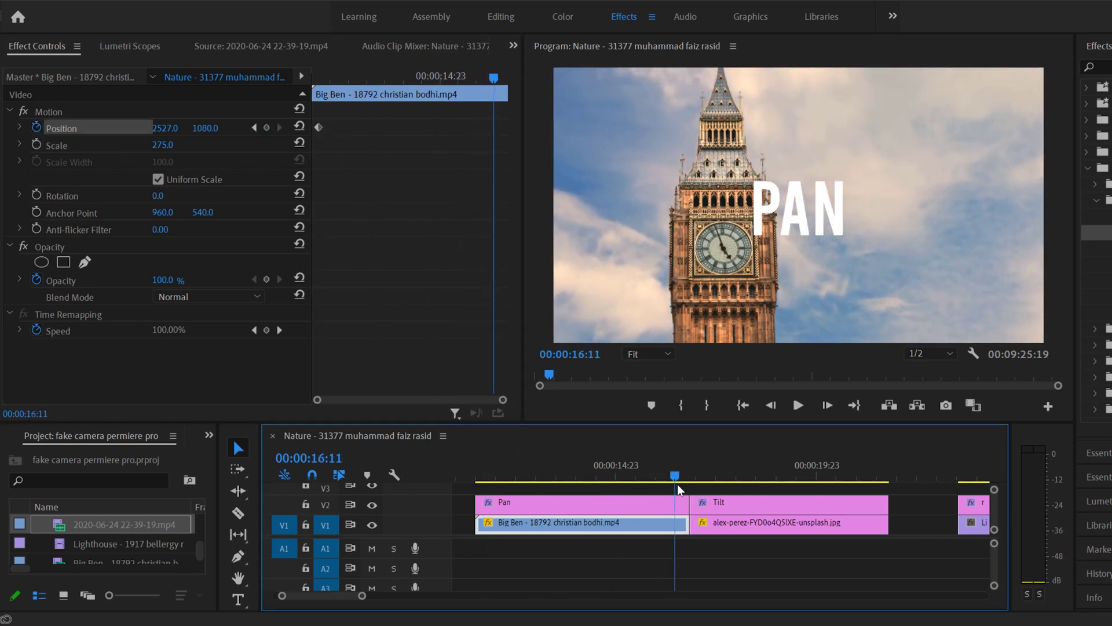
{"action": "left_click", "coordinate": [267, 128]}
{"action": "left_click_drag", "start_coordinate": [672, 468], "coordinate": [550, 472]}
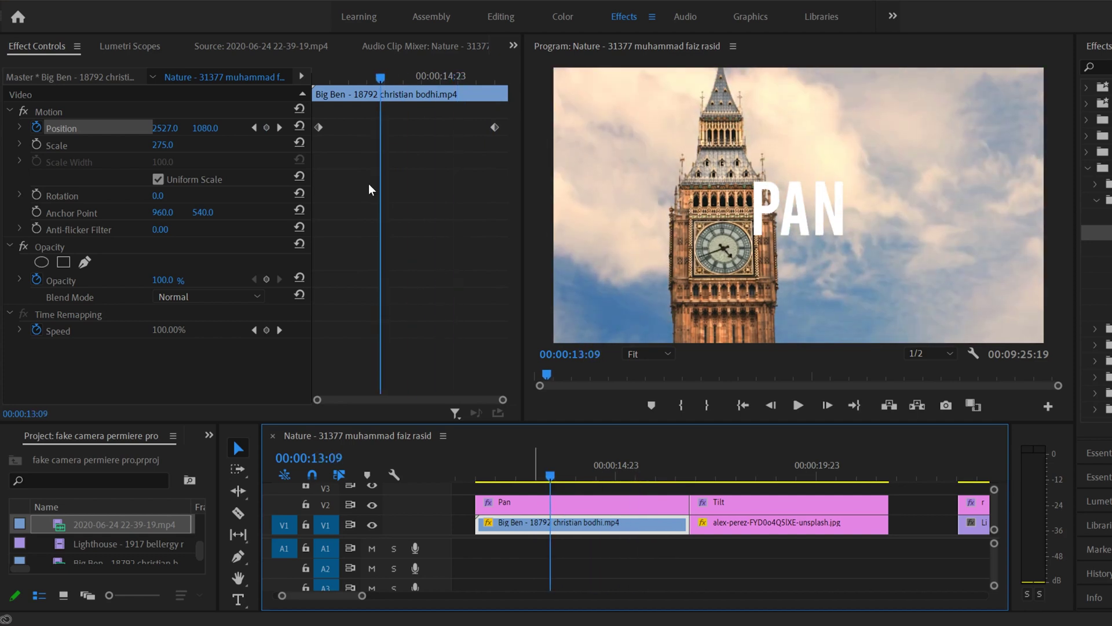
- Set the horizontal position of the Big Ben clip's first keyframe to 1493 and scrub through the pan
{"action": "left_click", "coordinate": [254, 127]}
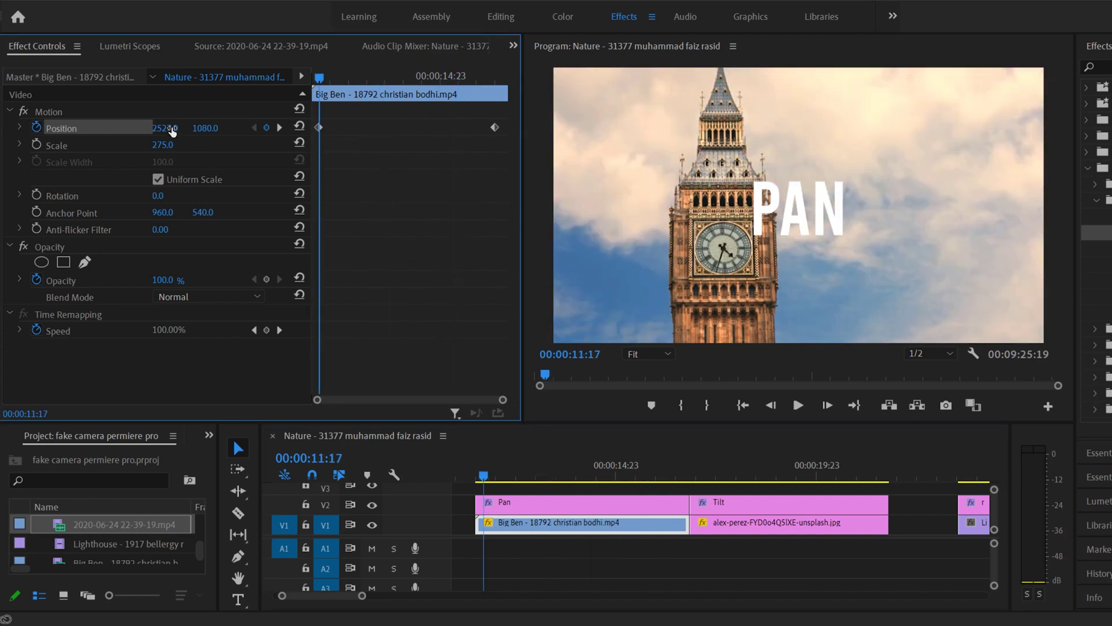
{"action": "left_click_drag", "start_coordinate": [165, 128], "coordinate": [89, 127]}
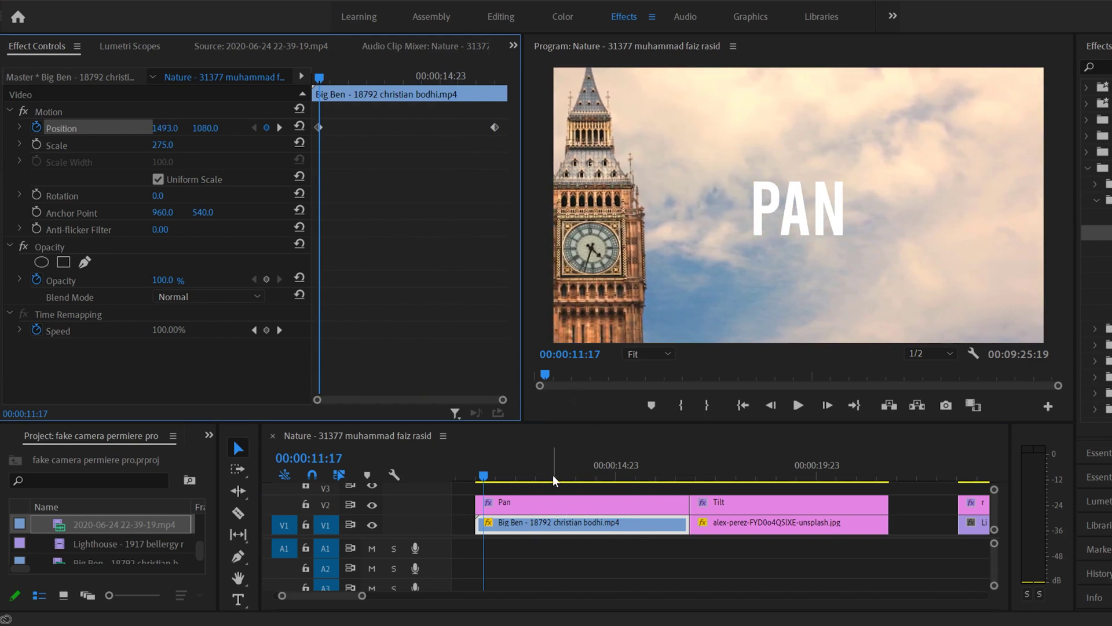
{"action": "left_click", "coordinate": [591, 467]}
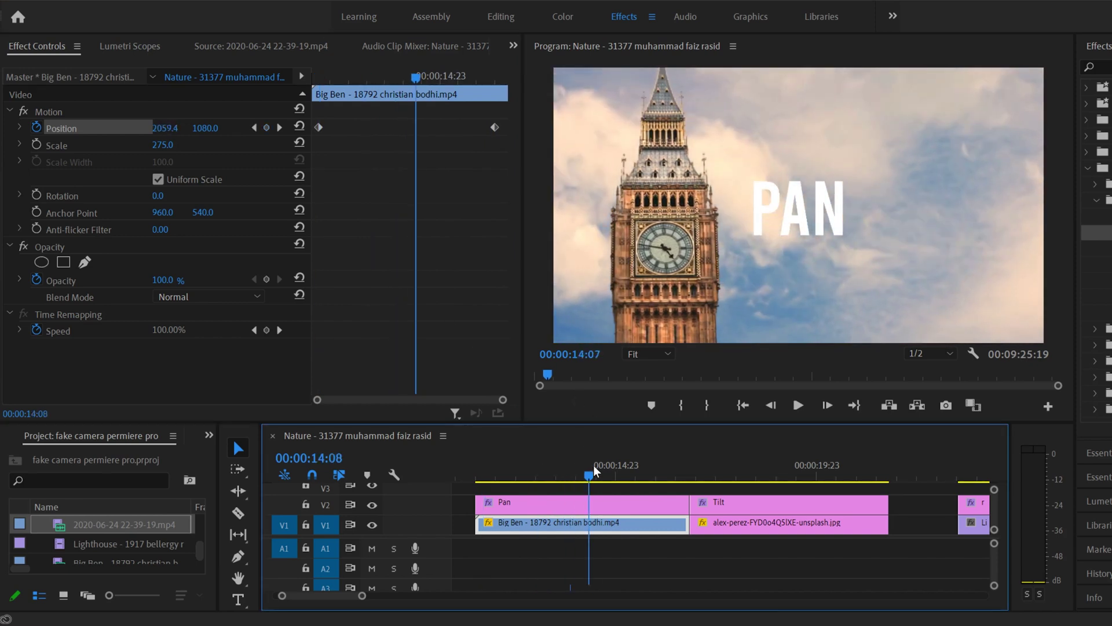
- Set the horizontal position of the Big Ben clip's last keyframe to 2647 and play the pan from the first keyframe
{"action": "left_click", "coordinate": [280, 127]}
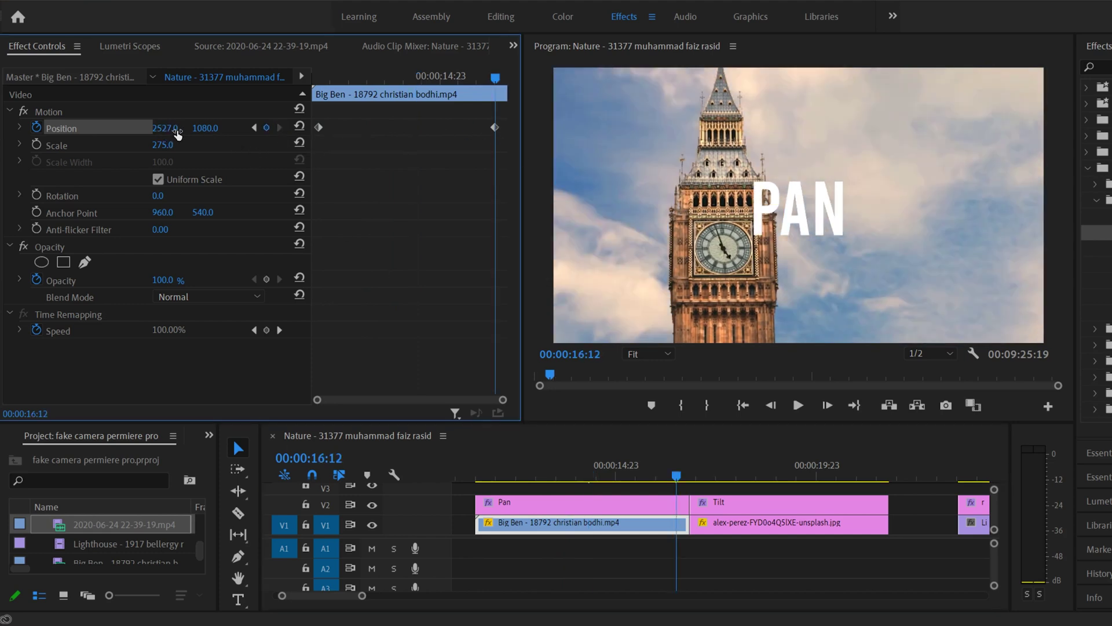
{"action": "left_click_drag", "start_coordinate": [171, 128], "coordinate": [295, 131]}
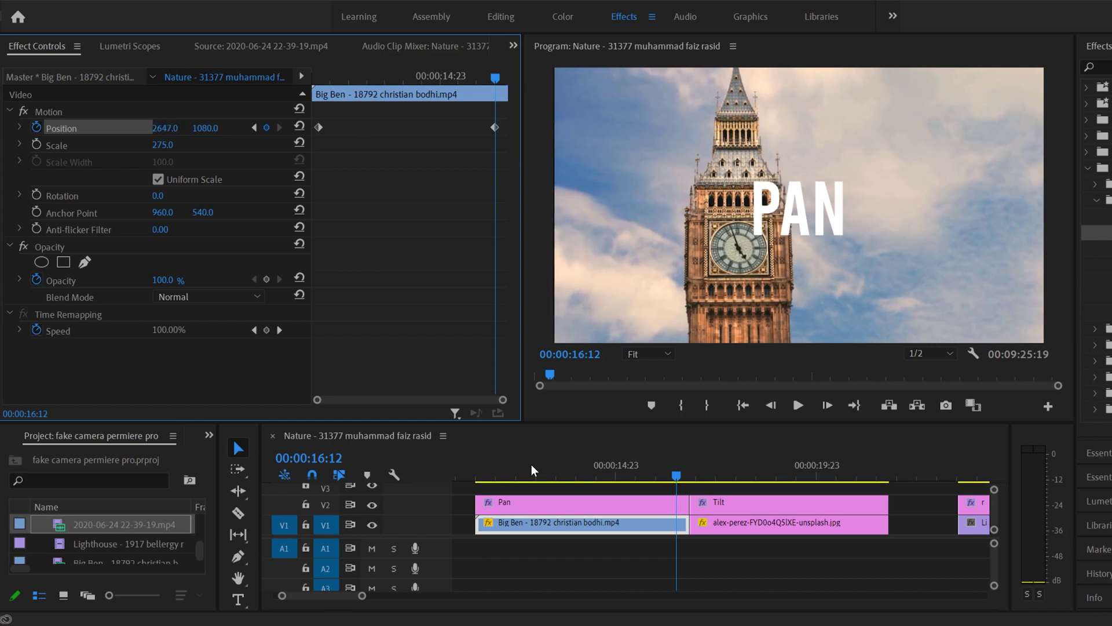
{"action": "left_click", "coordinate": [254, 127]}
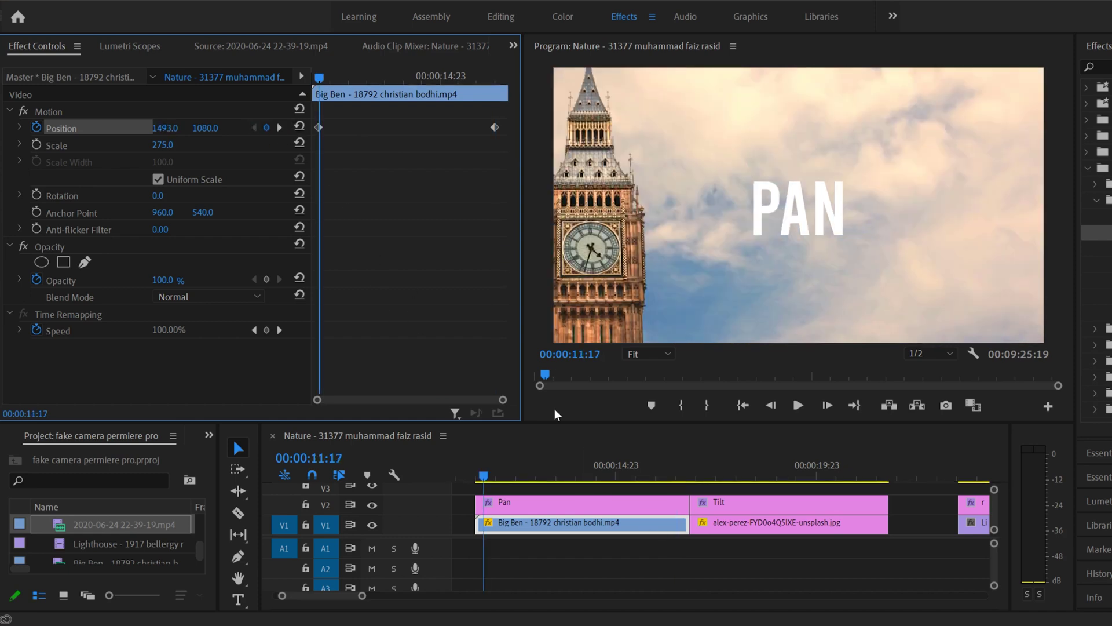
{"action": "left_click", "coordinate": [798, 405]}
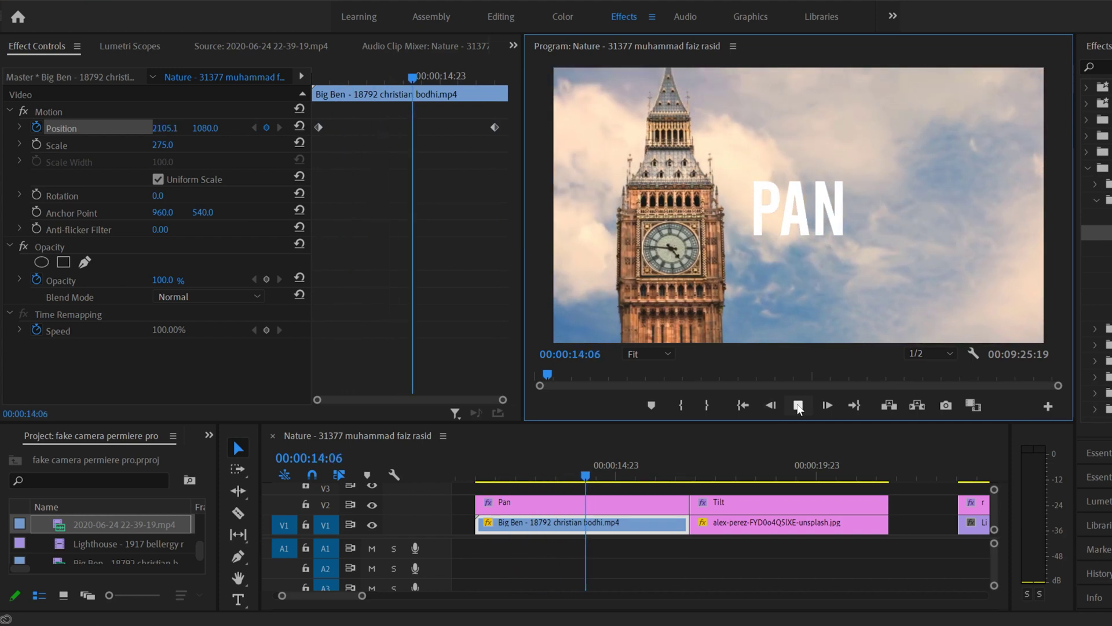
{"action": "left_click", "coordinate": [798, 405]}
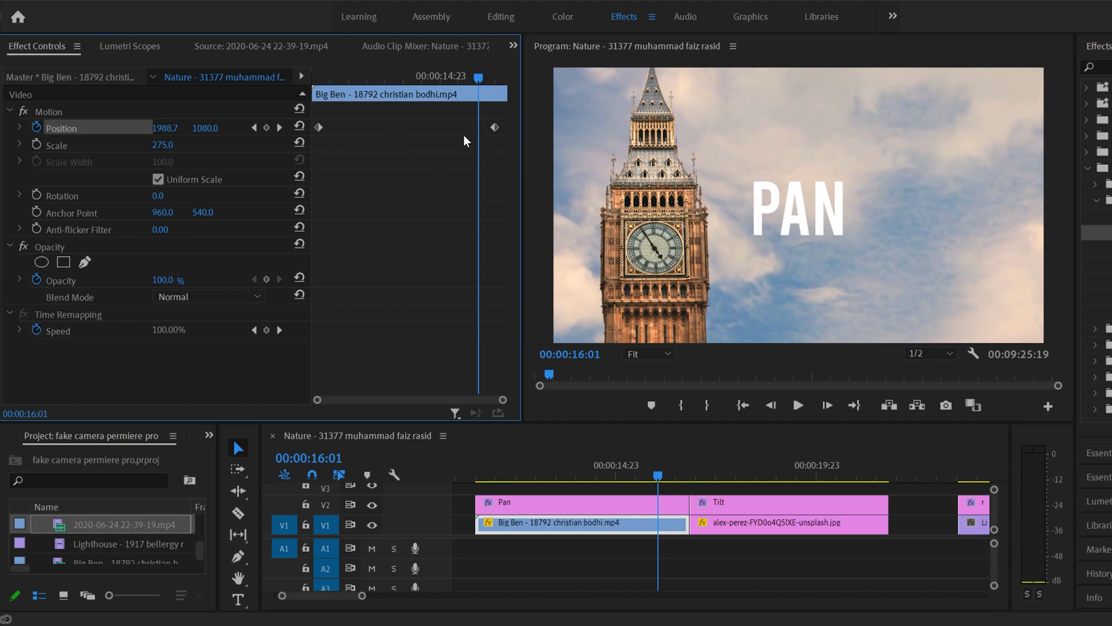
- Move the Big Ben clip's two position keyframes to the very start and end of the clip
{"action": "left_click_drag", "start_coordinate": [319, 126], "coordinate": [313, 127]}
{"action": "left_click_drag", "start_coordinate": [492, 127], "coordinate": [625, 131]}
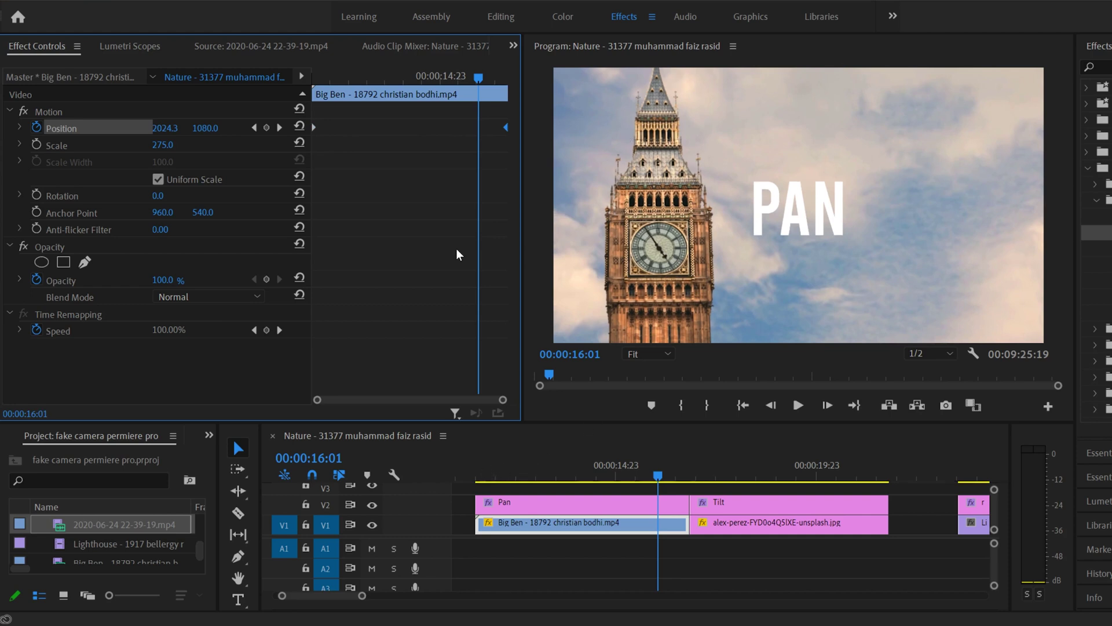
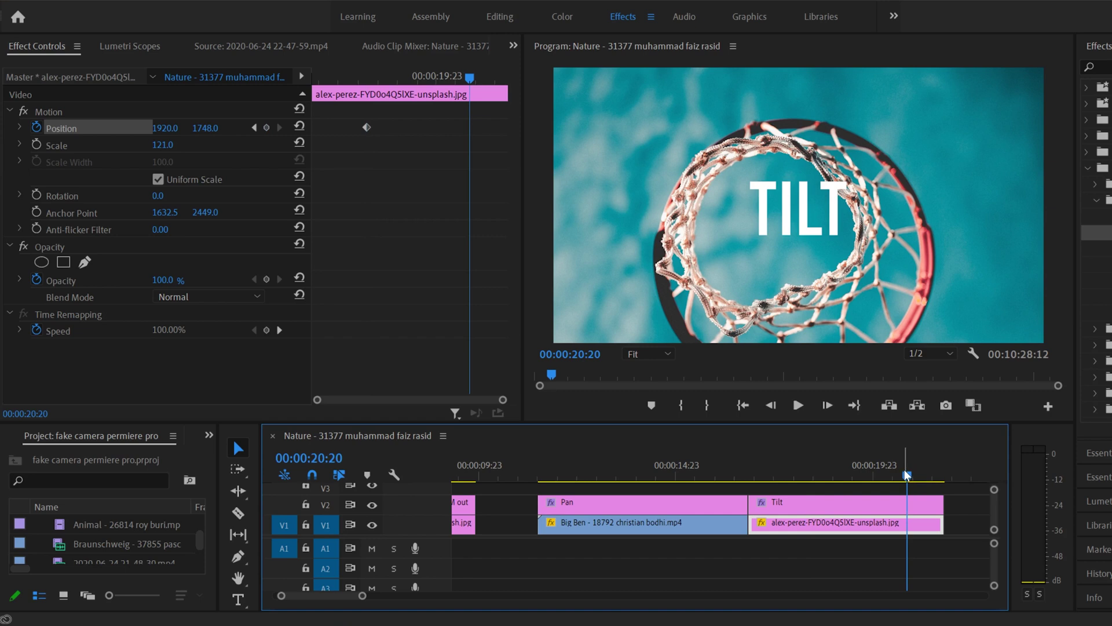
- Add a second position keyframe to the basketball hoop photo at 00:00:20:20 and set its vertical position to 188
{"action": "left_click", "coordinate": [267, 127]}
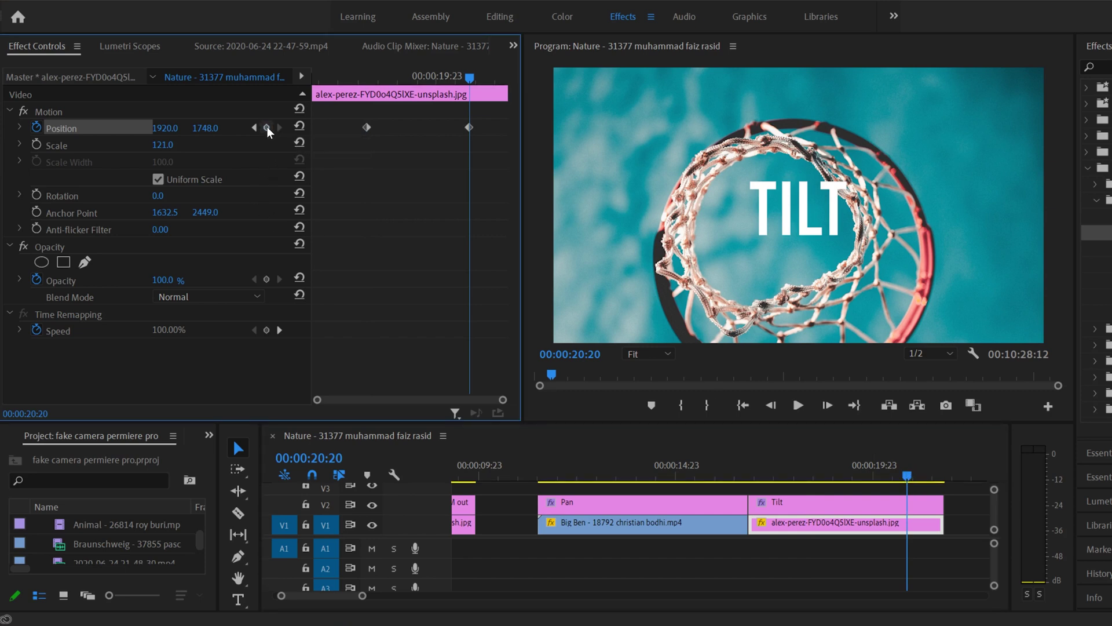
{"action": "left_click_drag", "start_coordinate": [205, 128], "coordinate": [55, 127]}
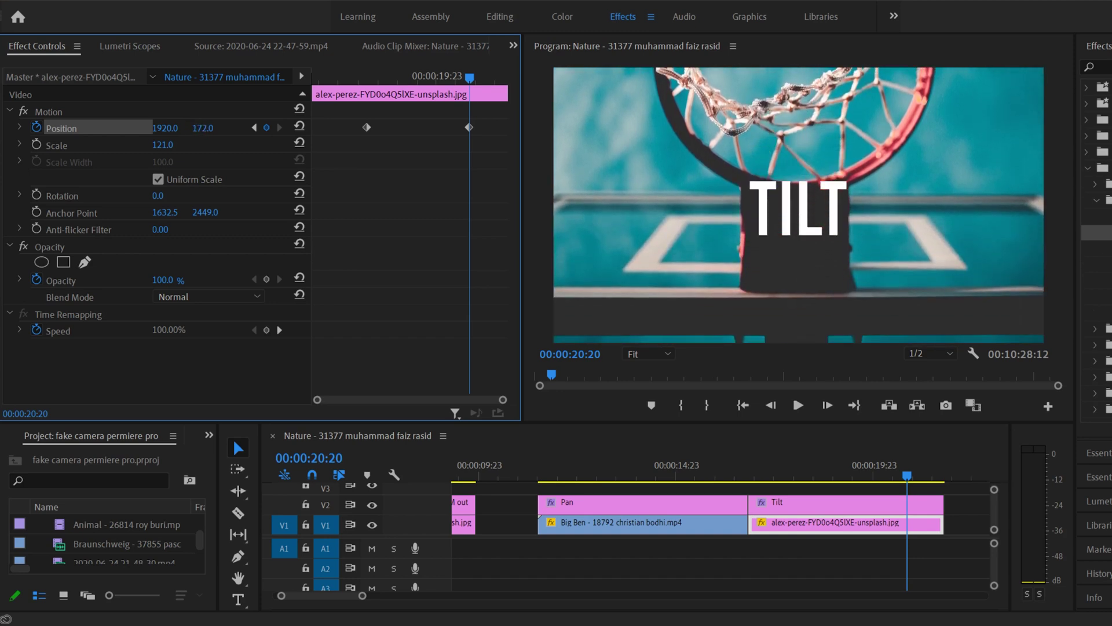
- Move the hoop photo's first position keyframe to 00:00:17:18 and play the tilt
{"action": "left_click", "coordinate": [786, 467]}
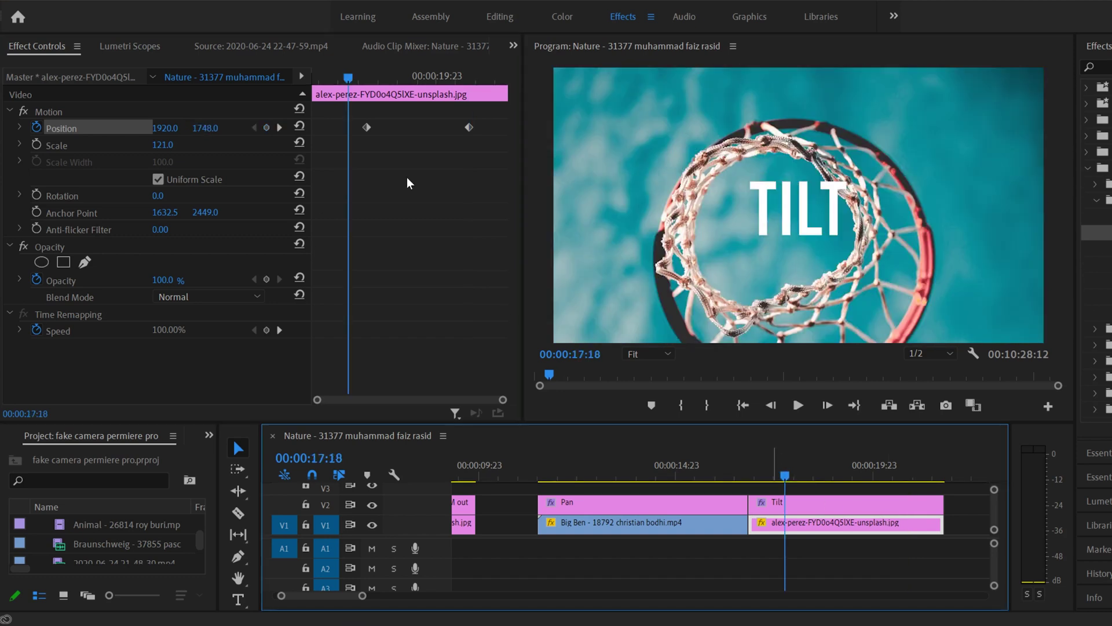
{"action": "left_click_drag", "start_coordinate": [367, 127], "coordinate": [347, 127]}
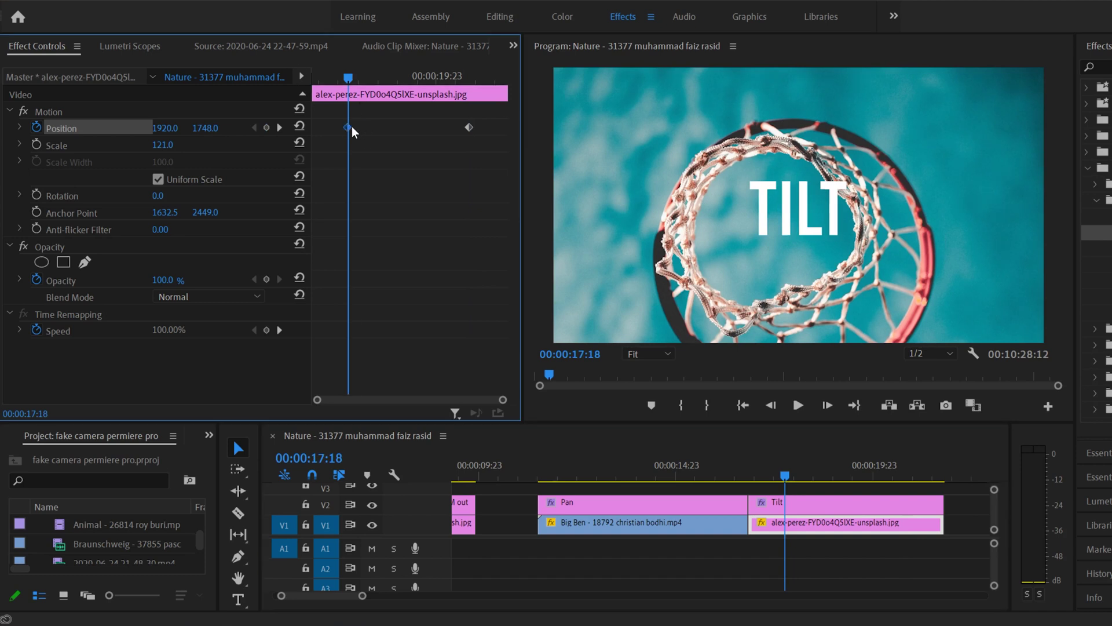
{"action": "left_click", "coordinate": [799, 406]}
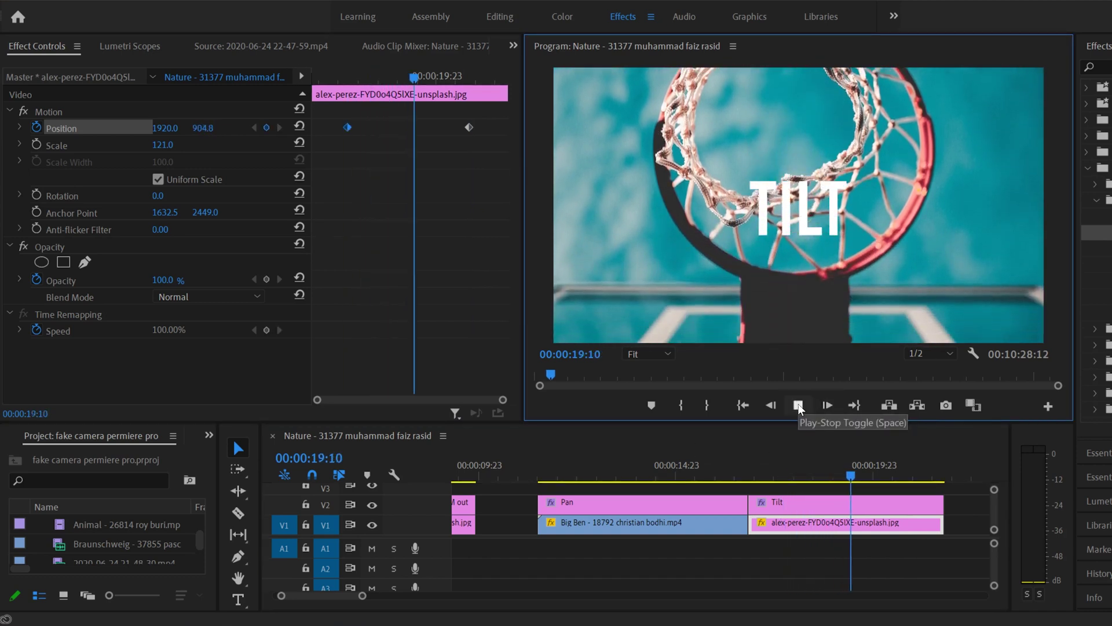
{"action": "left_click", "coordinate": [799, 407]}
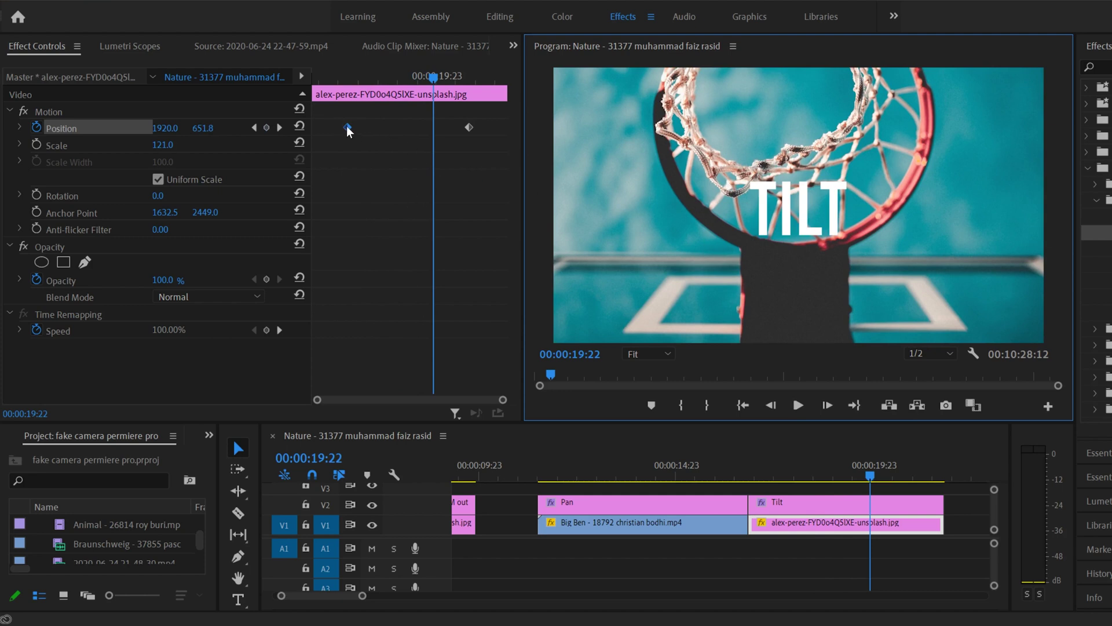
- Spread the hoop photo's two position keyframes out to the start and end of the clip
{"action": "left_click_drag", "start_coordinate": [346, 126], "coordinate": [309, 124]}
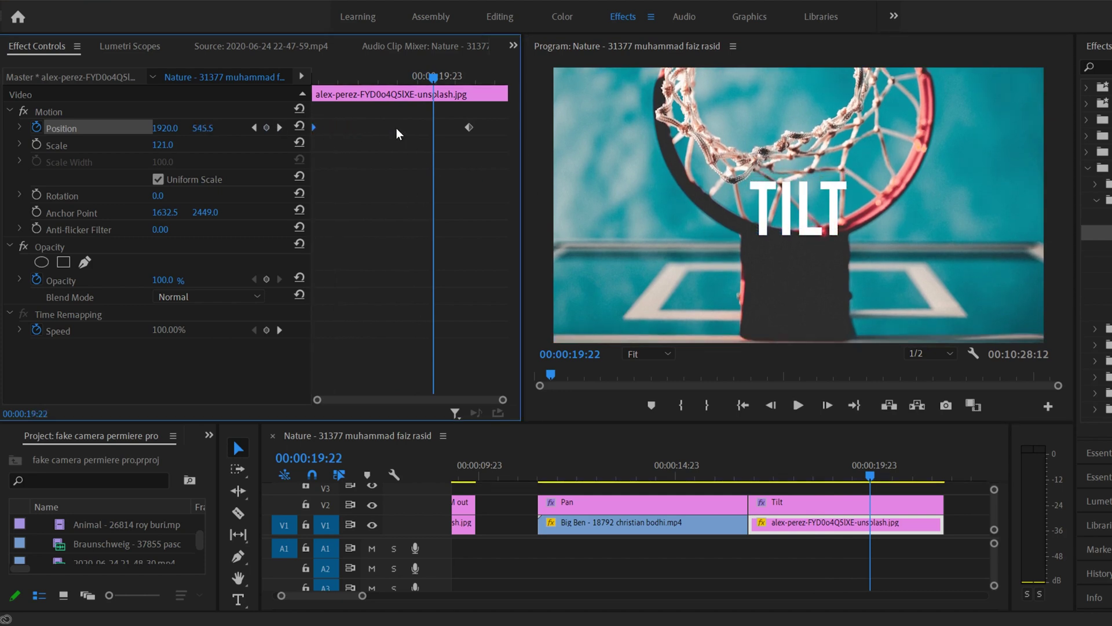
{"action": "left_click_drag", "start_coordinate": [468, 126], "coordinate": [558, 126]}
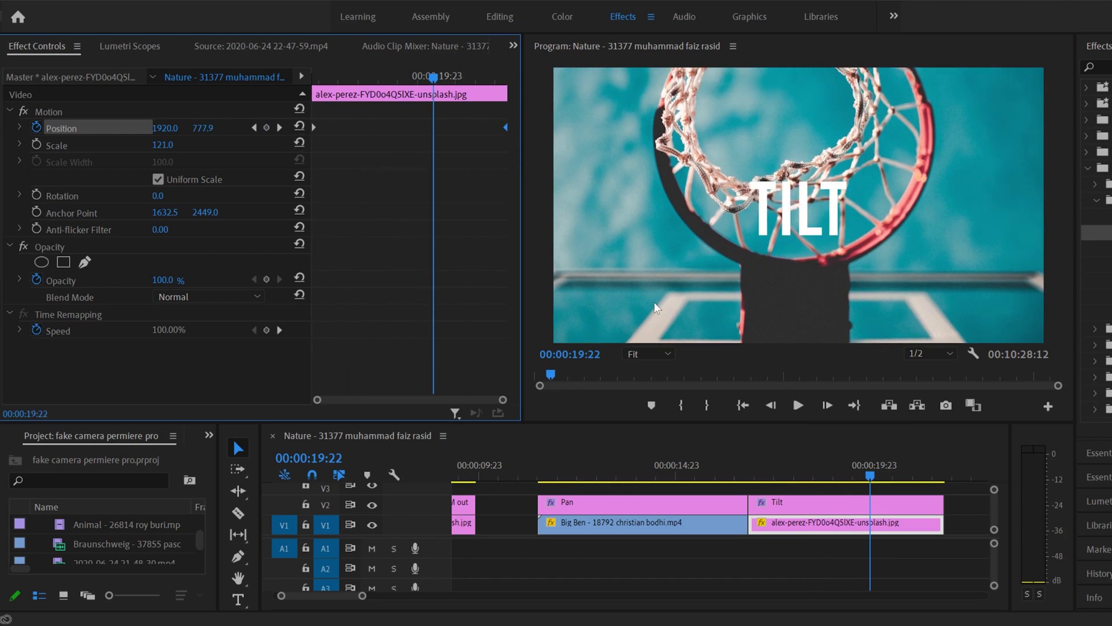
- Place the hoop photo's position keyframes close together after the middle of the clip and play the faster tilt
{"action": "left_click_drag", "start_coordinate": [501, 126], "coordinate": [415, 127]}
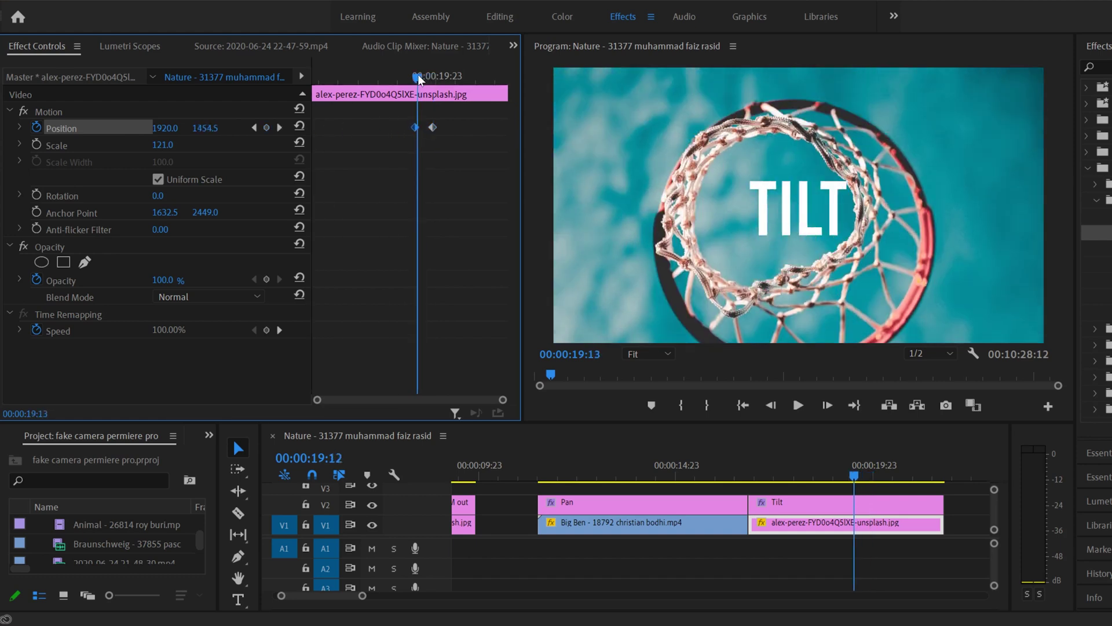
{"action": "left_click", "coordinate": [799, 405]}
{"action": "left_click", "coordinate": [799, 405]}
- Return the hoop photo's first position keyframe to the clip's start and the last one to its end
{"action": "left_click", "coordinate": [416, 129]}
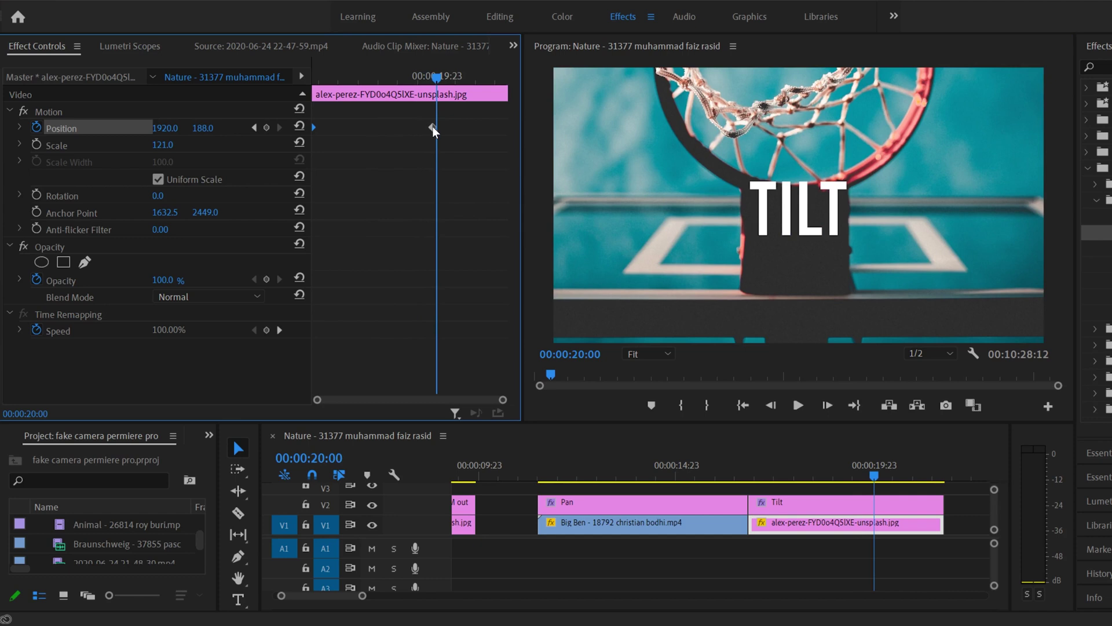
{"action": "left_click_drag", "start_coordinate": [432, 127], "coordinate": [572, 126]}
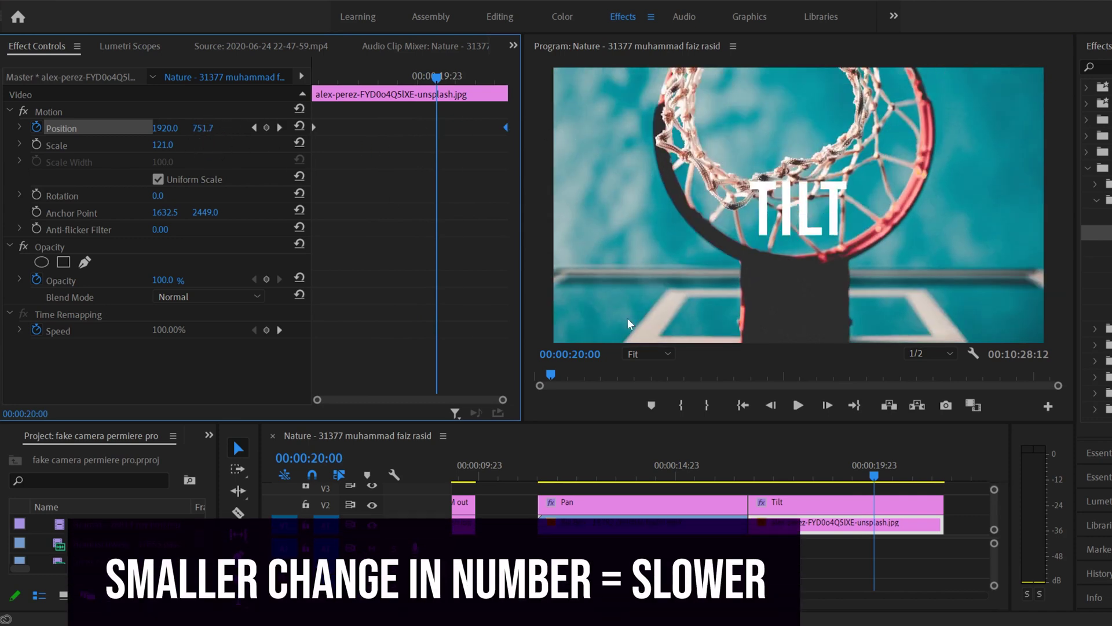
- Set the vertical position of the hoop photo's last keyframe to 1023 and play the slower tilt from the start
{"action": "left_click", "coordinate": [254, 127]}
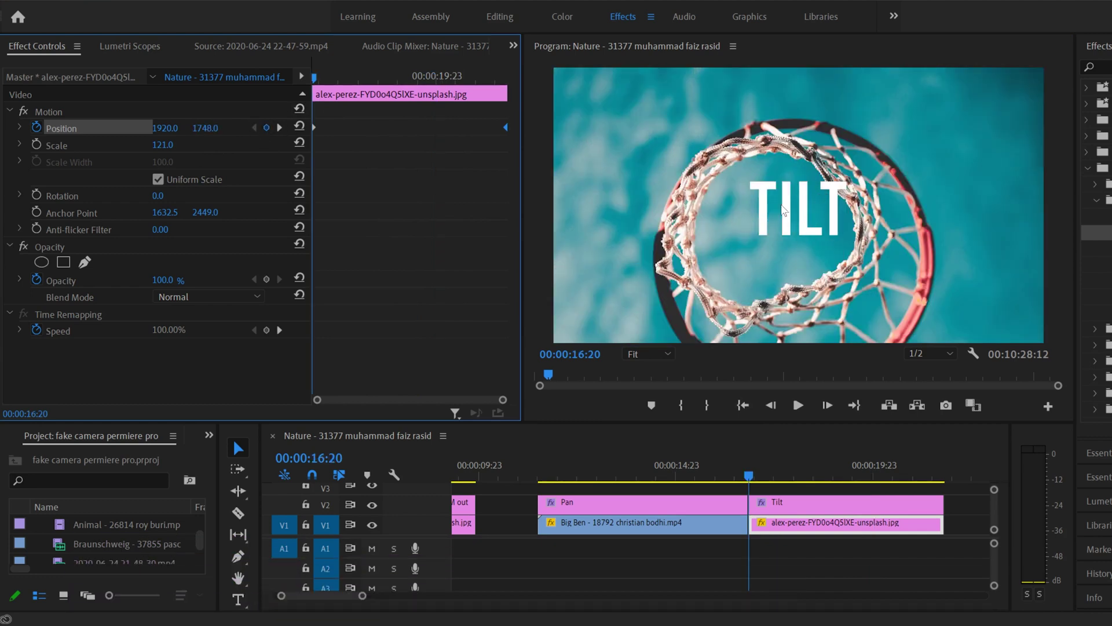
{"action": "left_click", "coordinate": [278, 127]}
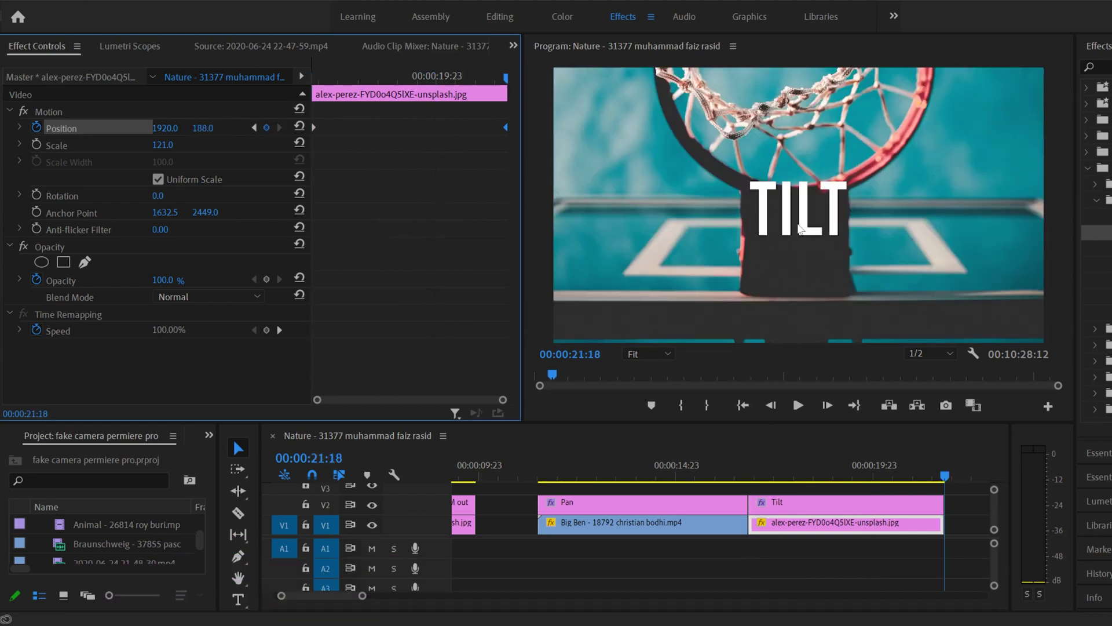
{"action": "left_click_drag", "start_coordinate": [204, 128], "coordinate": [280, 128]}
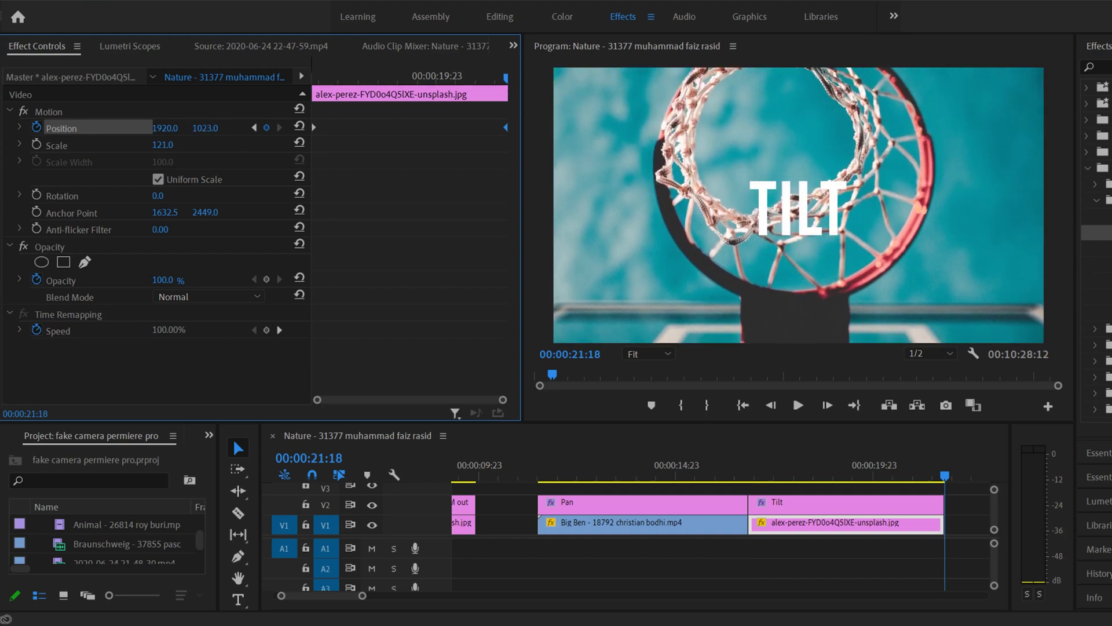
{"action": "left_click_drag", "start_coordinate": [774, 464], "coordinate": [747, 476]}
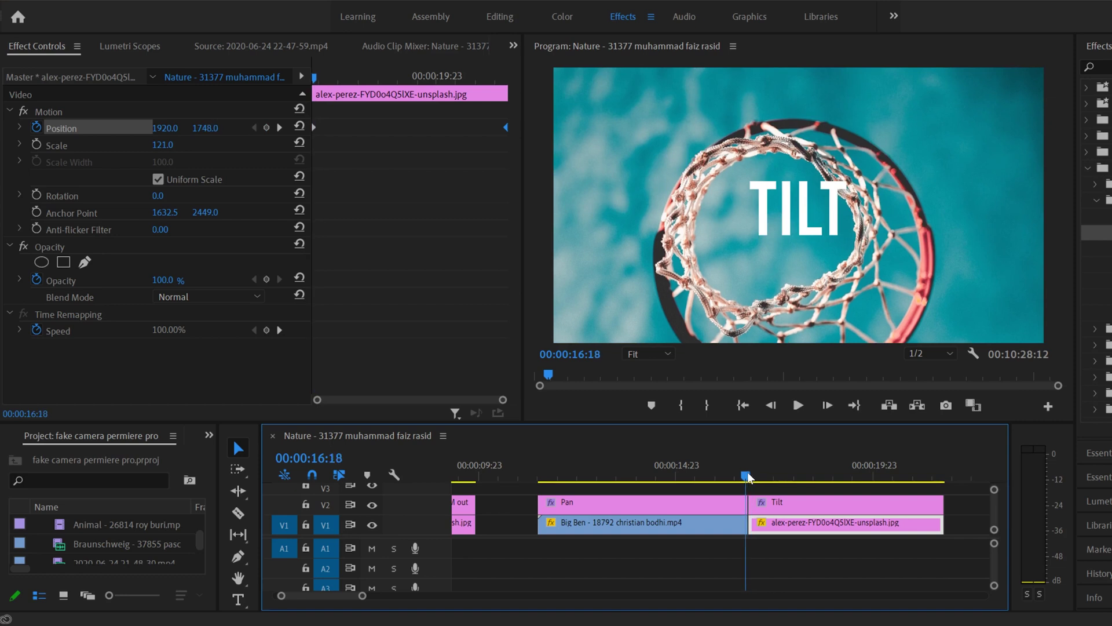
{"action": "left_click", "coordinate": [797, 405]}
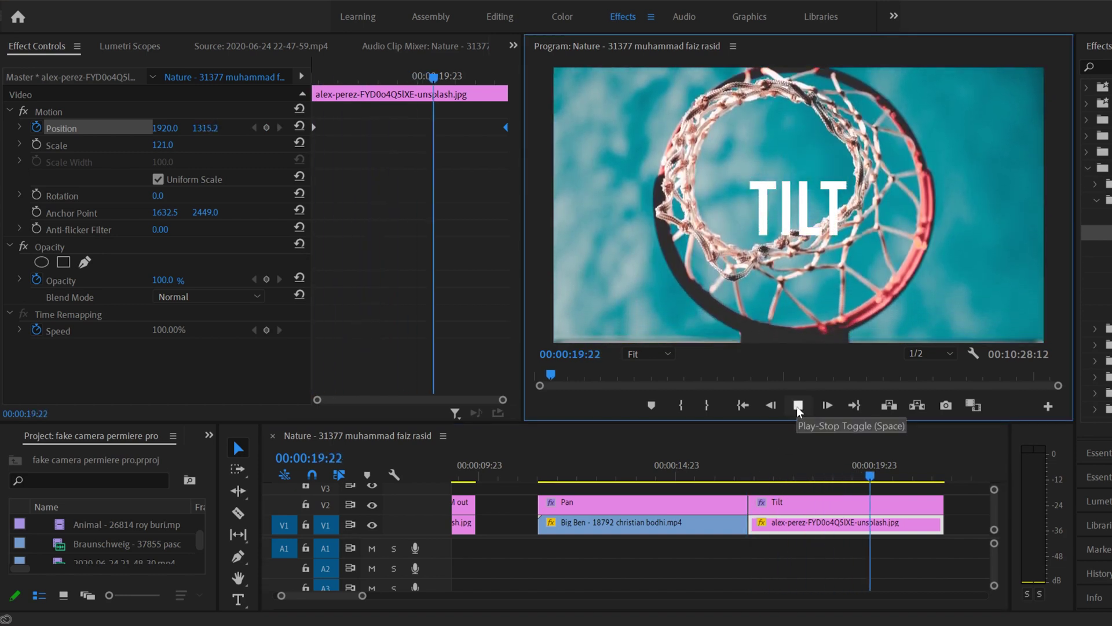
{"action": "left_click", "coordinate": [796, 406]}
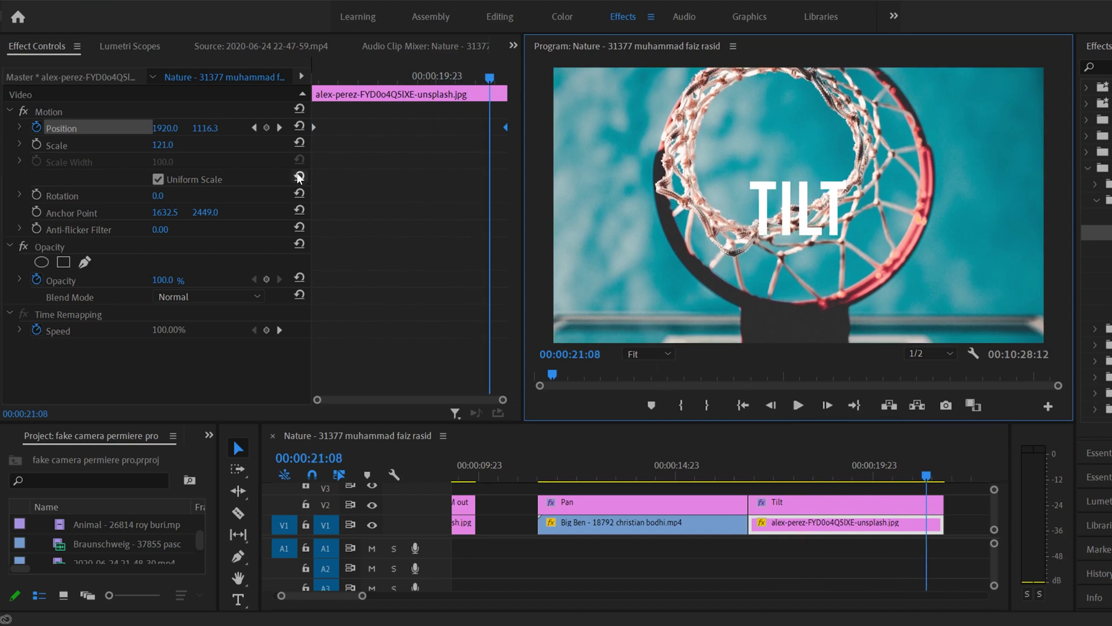
- Set the vertical position of the hoop photo's last keyframe to 1258 and play the tilt from 00:00:17:00
{"action": "left_click", "coordinate": [279, 127]}
{"action": "left_click_drag", "start_coordinate": [205, 128], "coordinate": [325, 127]}
{"action": "left_click", "coordinate": [759, 478]}
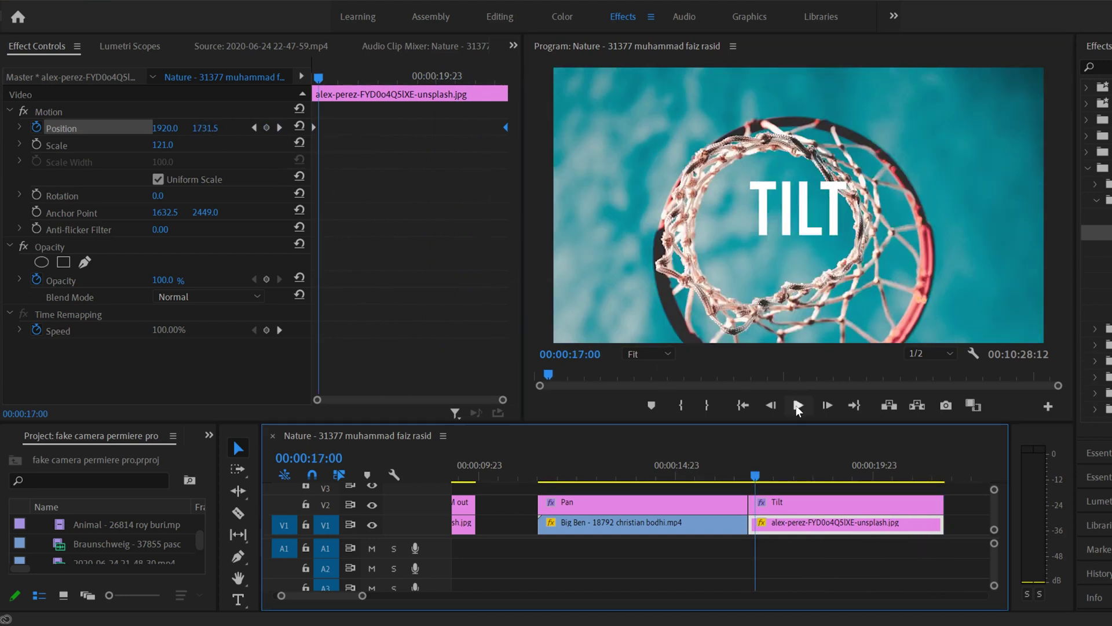
{"action": "left_click", "coordinate": [797, 406]}
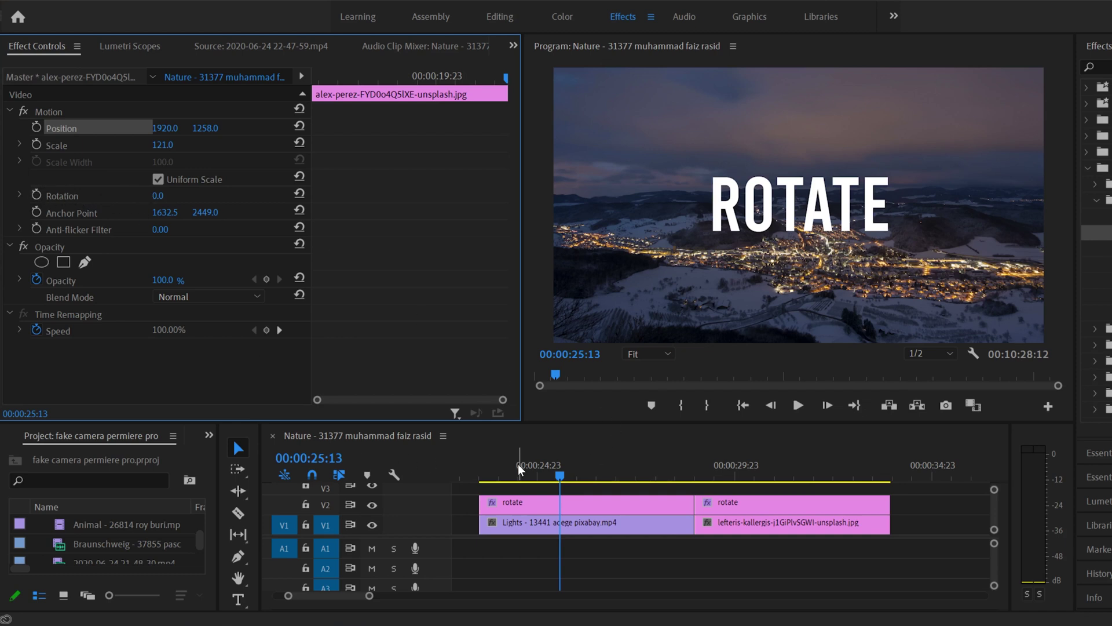
- Add rotation keyframes to the Lights clip at 00:00:24:01 and 00:00:28:03
{"action": "left_click", "coordinate": [501, 472]}
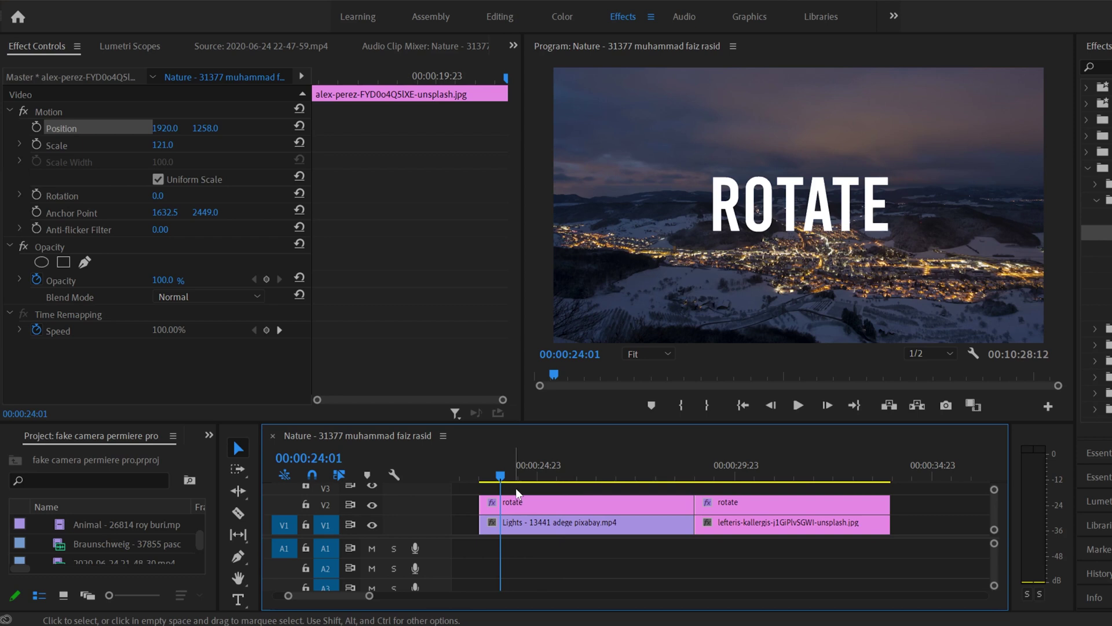
{"action": "left_click", "coordinate": [531, 526]}
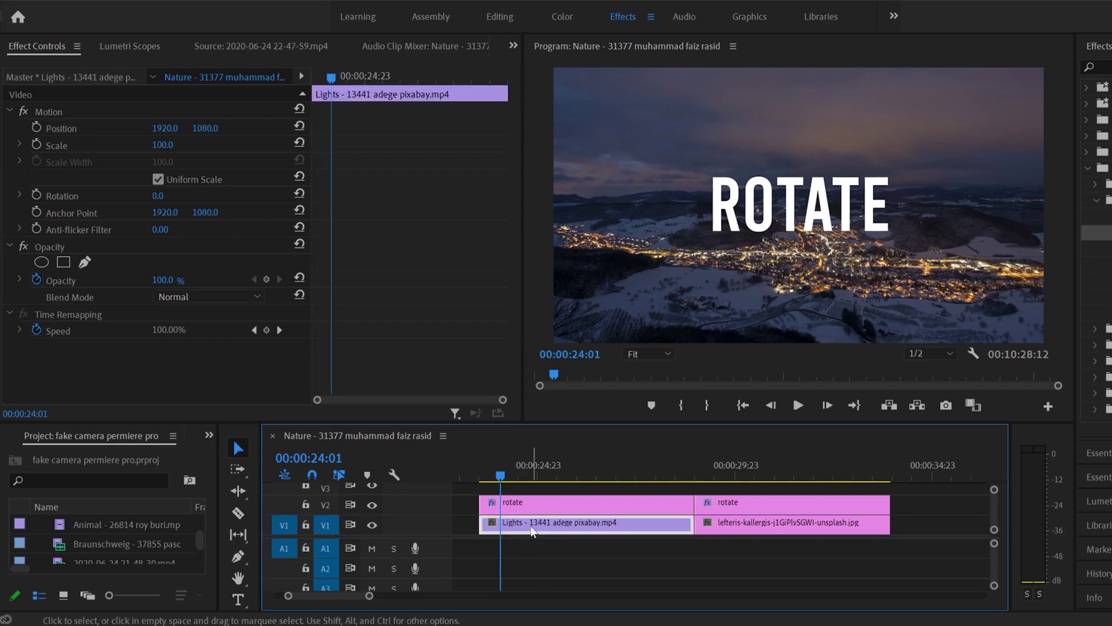
{"action": "left_click", "coordinate": [34, 194]}
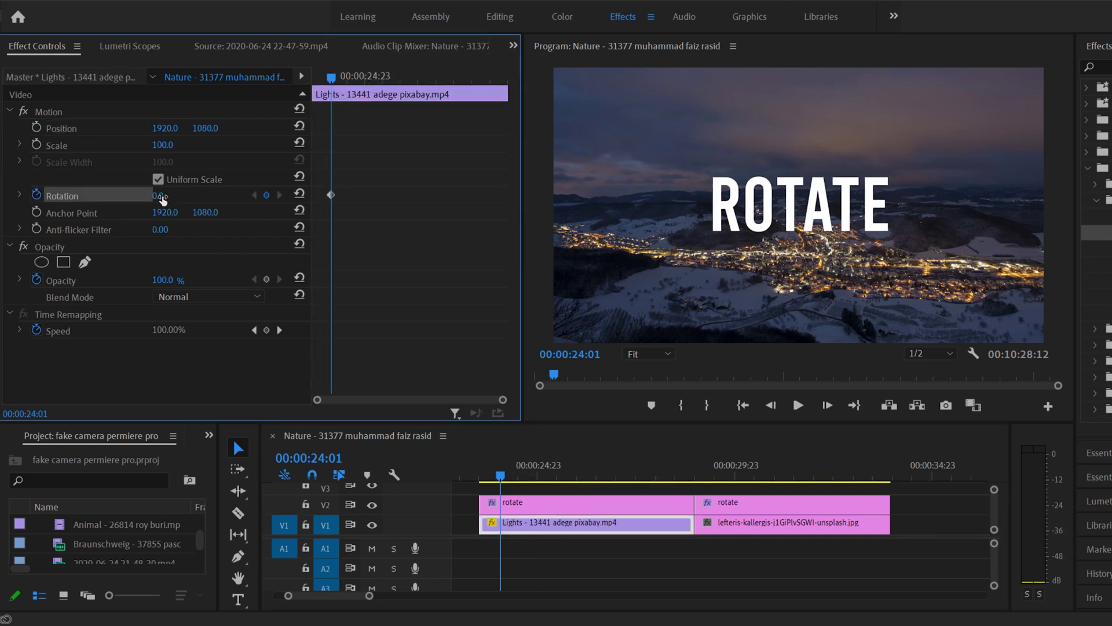
{"action": "left_click", "coordinate": [662, 469]}
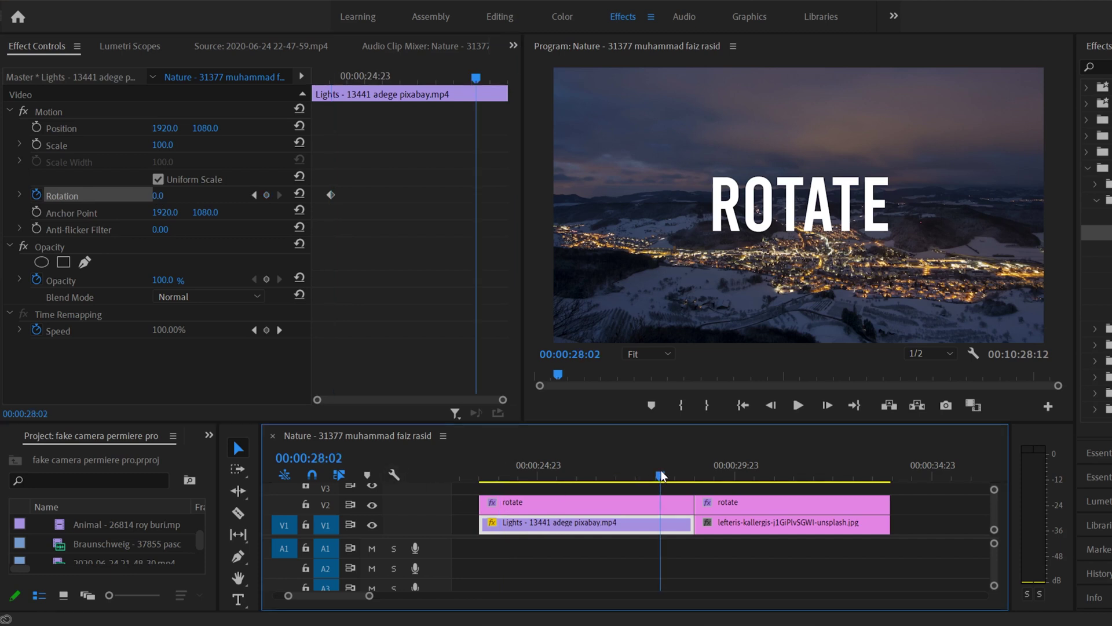
{"action": "left_click", "coordinate": [266, 194]}
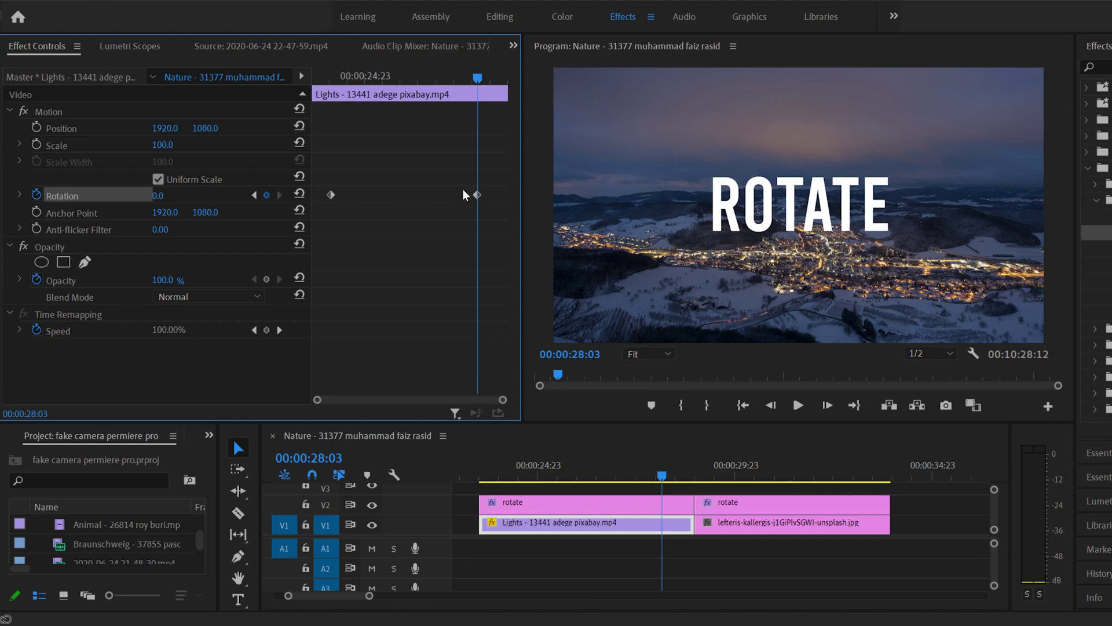
- Set the Lights clip's first rotation keyframe to -3° and enlarge the clip to a scale of 114 to cover the black edges
{"action": "left_click", "coordinate": [253, 195]}
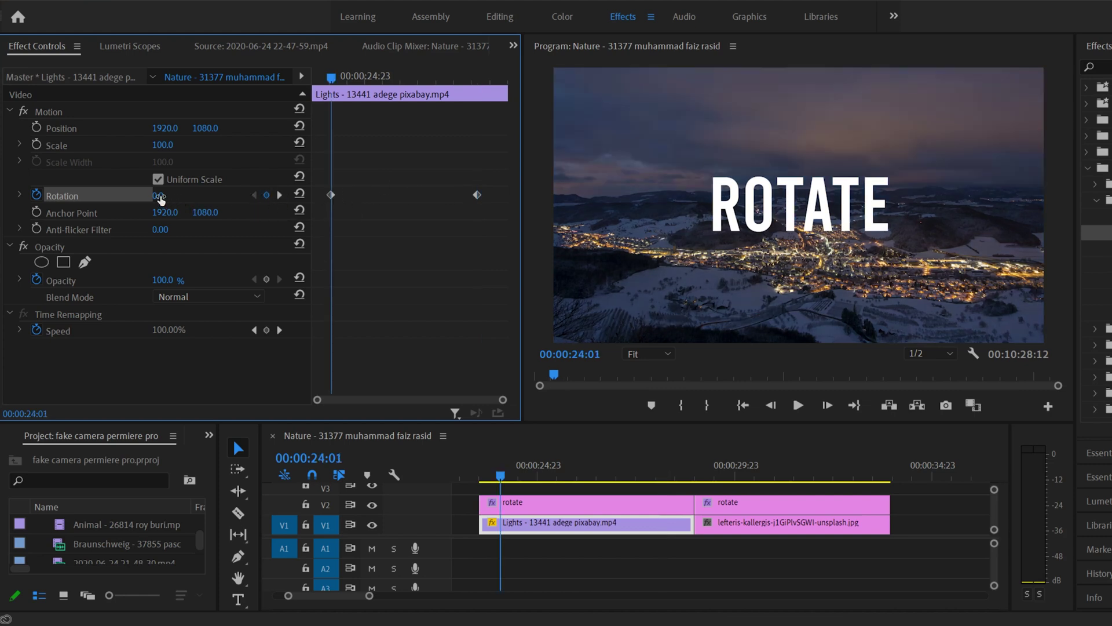
{"action": "left_click_drag", "start_coordinate": [158, 196], "coordinate": [181, 204]}
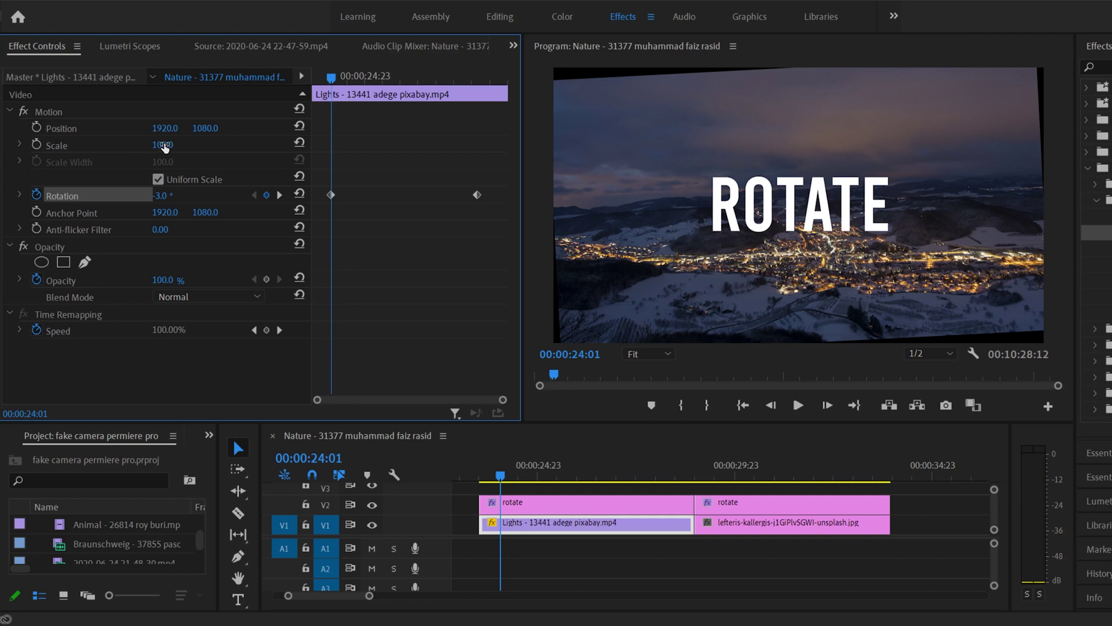
{"action": "left_click_drag", "start_coordinate": [163, 145], "coordinate": [174, 145]}
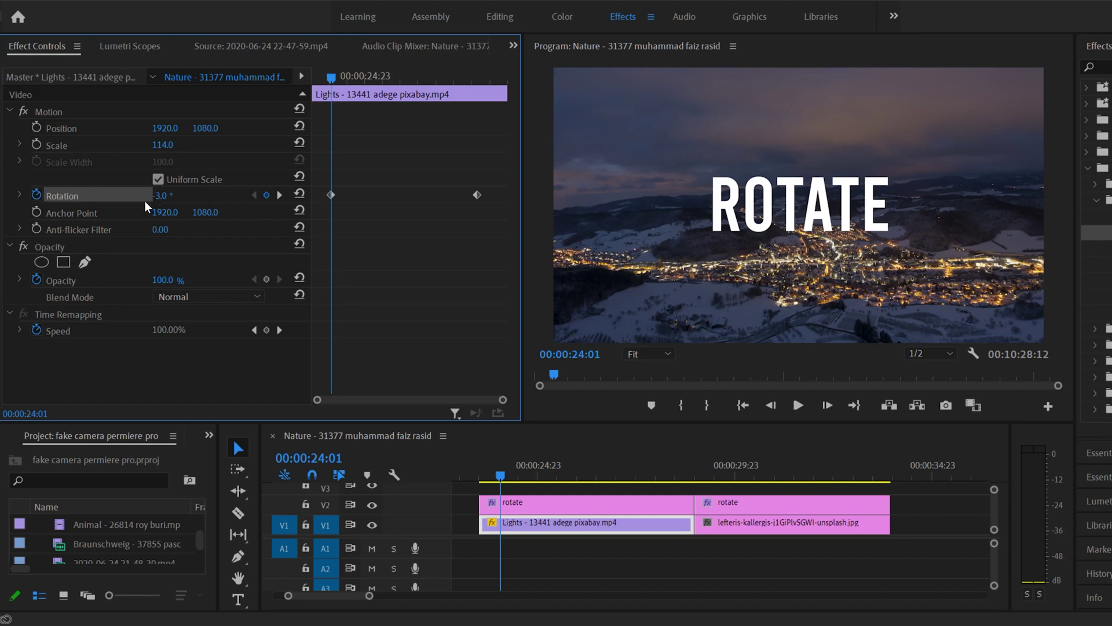
- Set the Lights clip's last rotation keyframe to 11° and increase the clip's scale to 135 to fill the frame
{"action": "left_click", "coordinate": [279, 195]}
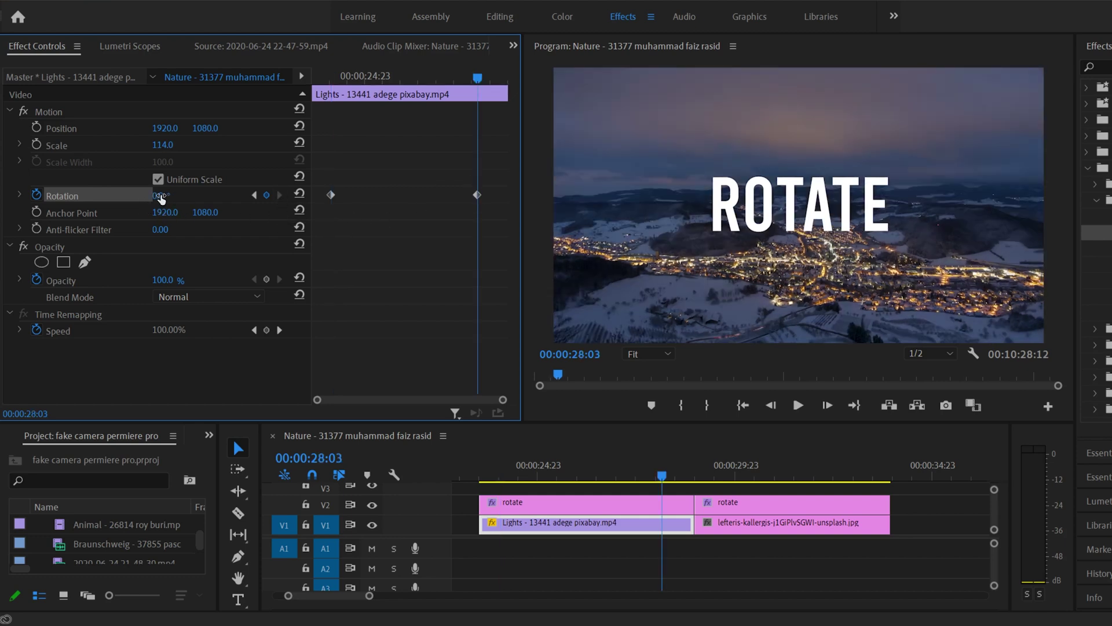
{"action": "left_click_drag", "start_coordinate": [157, 195], "coordinate": [169, 196]}
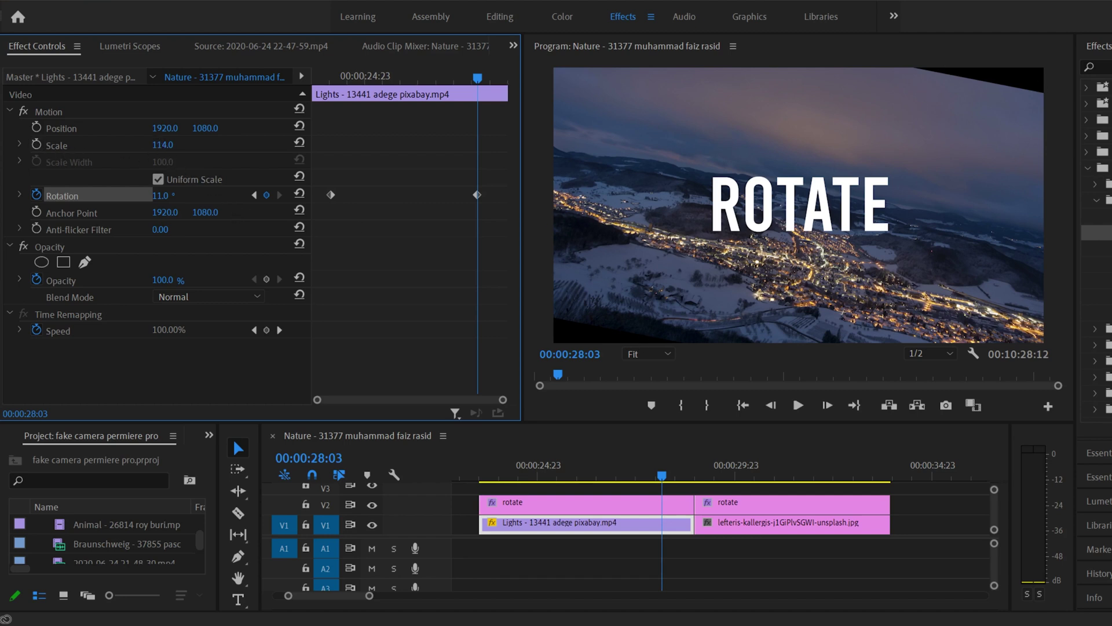
{"action": "left_click_drag", "start_coordinate": [162, 145], "coordinate": [234, 168]}
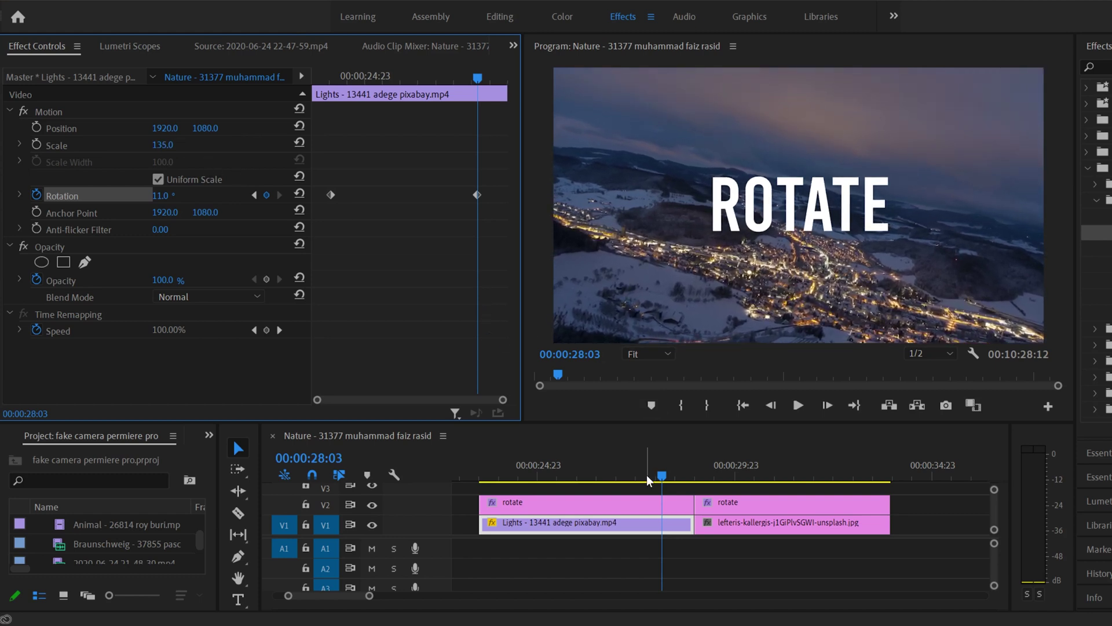
- Play the Lights clip's rotation from its first keyframe
{"action": "left_click", "coordinate": [253, 195]}
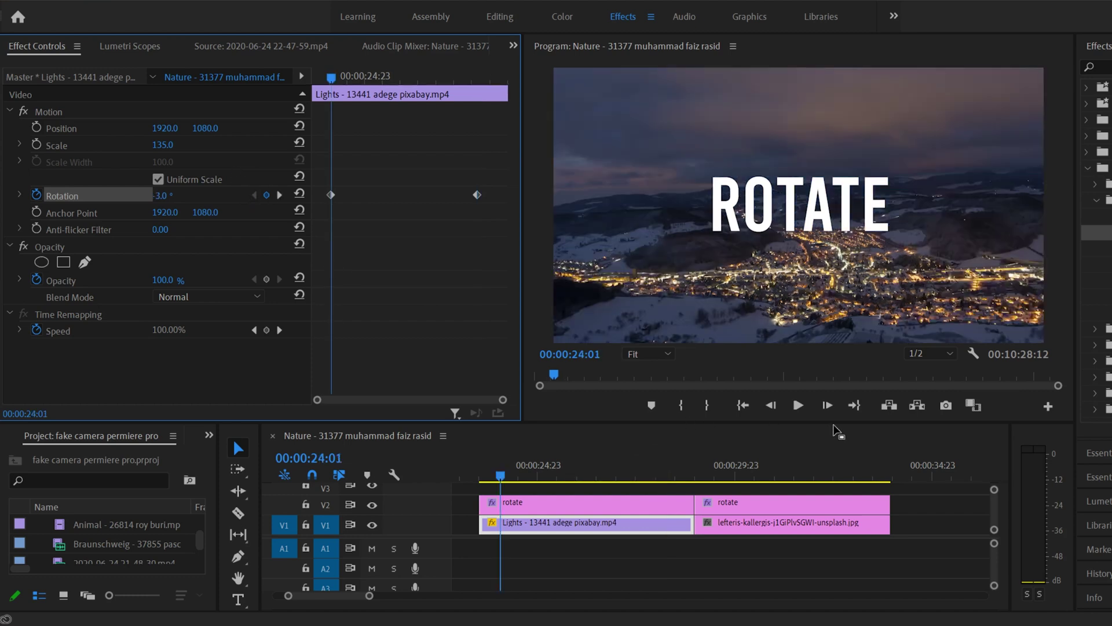
{"action": "left_click", "coordinate": [798, 406]}
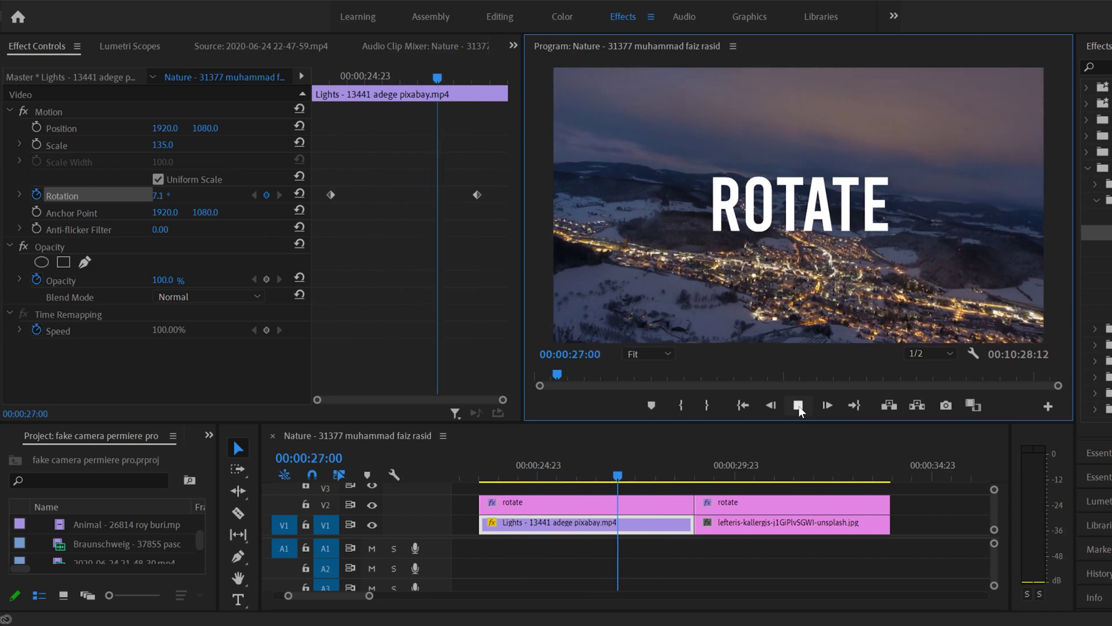
{"action": "left_click", "coordinate": [798, 405]}
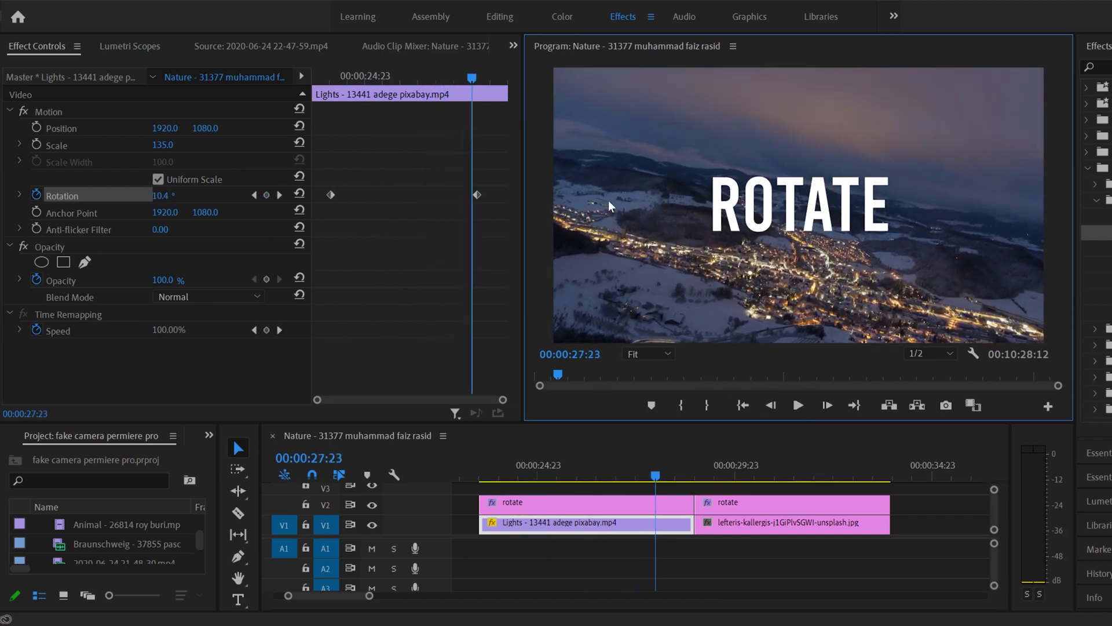
- Move the Lights clip's last rotation keyframe to the end of the clip and play the rotation from near the clip's start
{"action": "left_click_drag", "start_coordinate": [477, 194], "coordinate": [523, 200]}
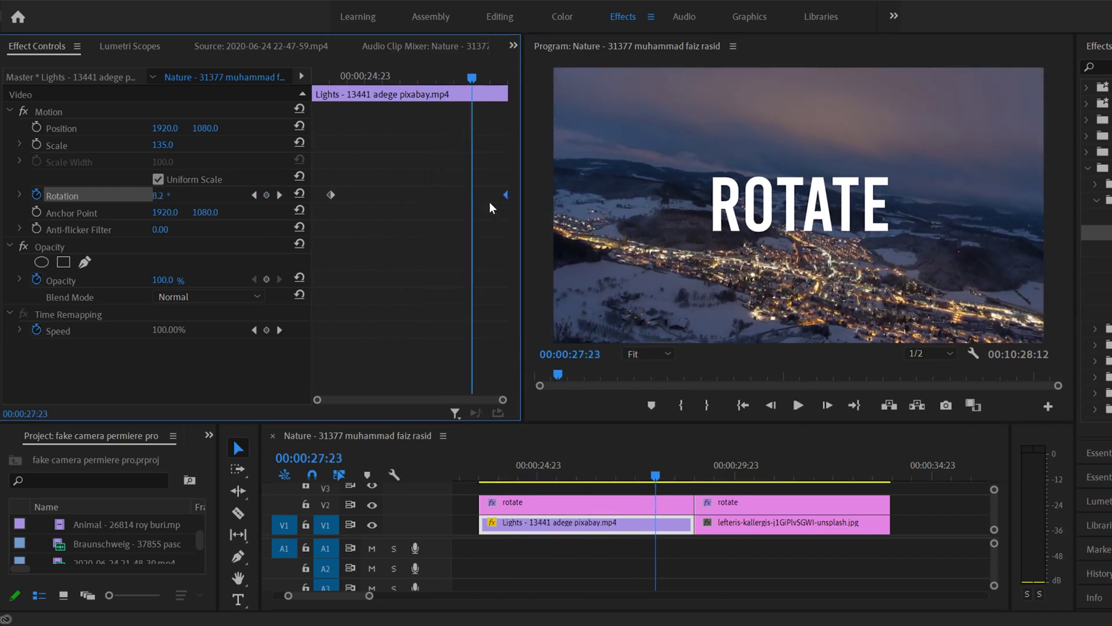
{"action": "left_click", "coordinate": [332, 195]}
{"action": "left_click", "coordinate": [489, 470]}
{"action": "left_click", "coordinate": [797, 406]}
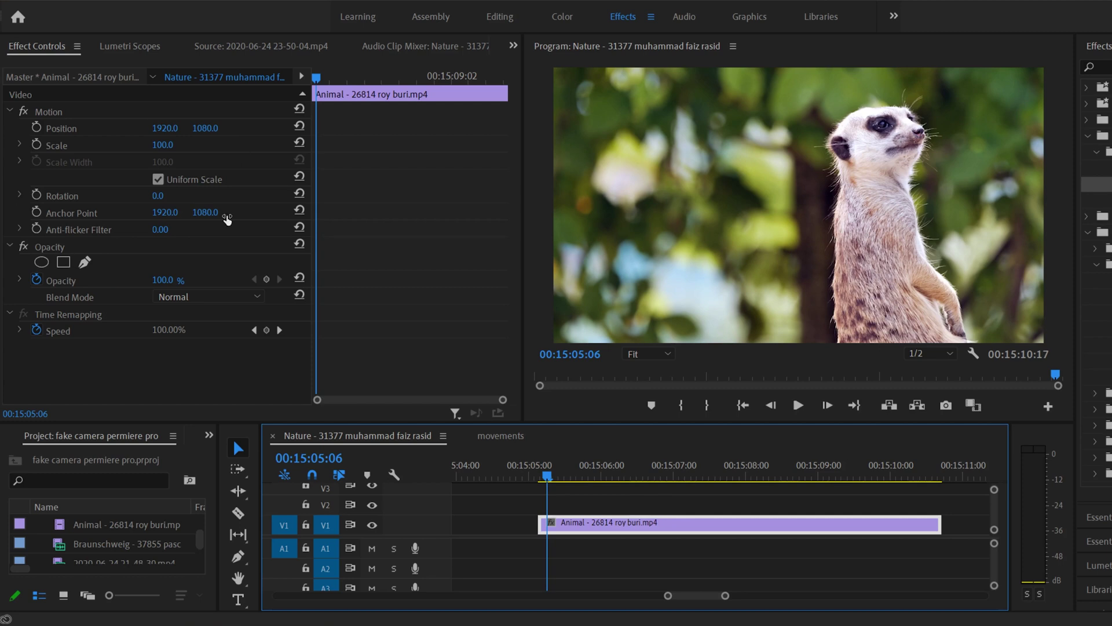
- Add scale keyframes to the Animal clip at 00:15:05:07 and 00:15:09:13, with the last one set to 167
{"action": "left_click", "coordinate": [550, 473]}
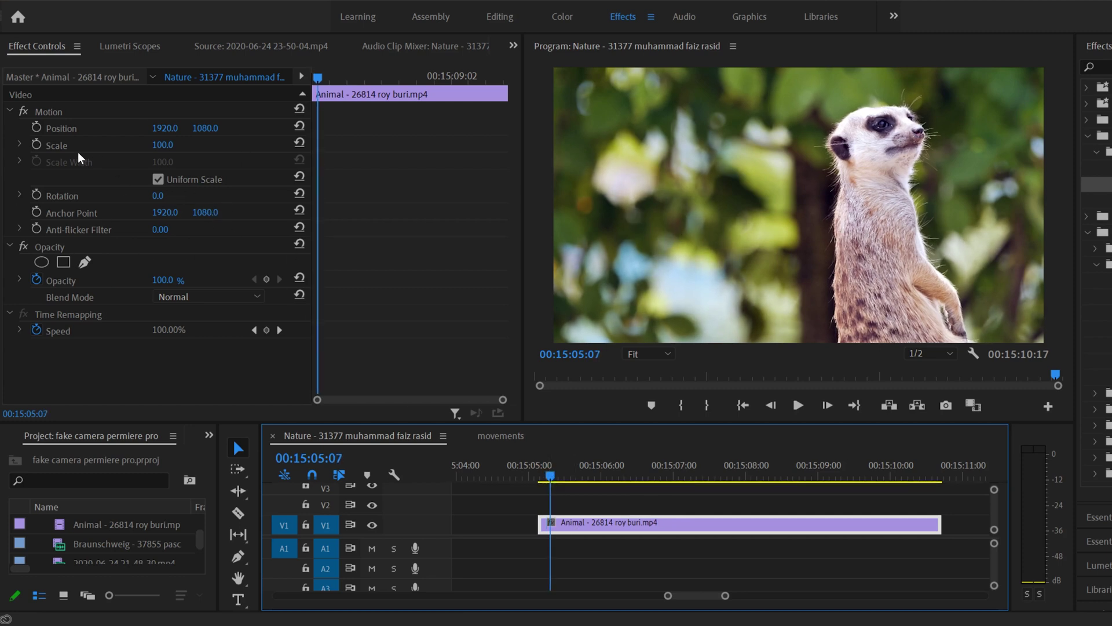
{"action": "left_click", "coordinate": [37, 144]}
{"action": "left_click", "coordinate": [857, 473]}
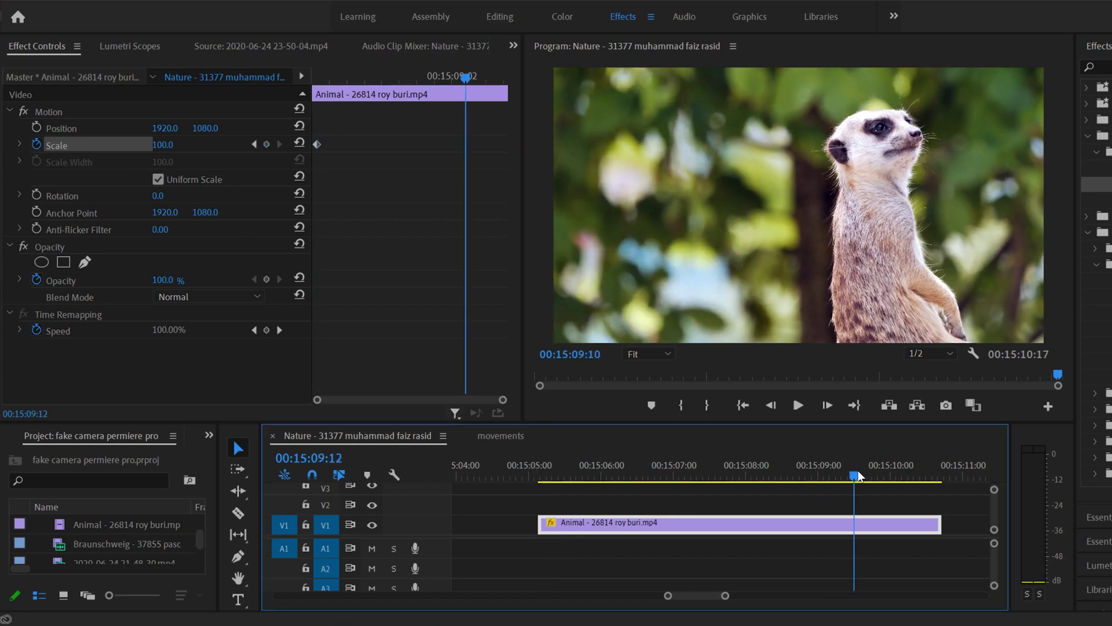
{"action": "left_click", "coordinate": [162, 145]}
{"action": "type", "text": "147"}
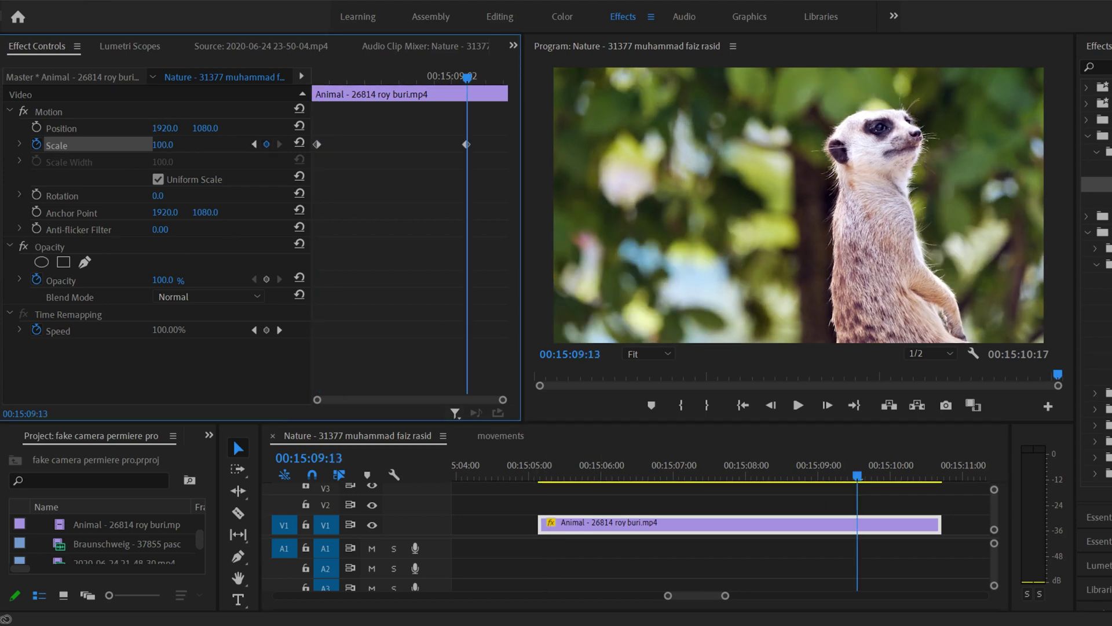
{"action": "key", "text": "Return"}
{"action": "key", "text": "shift+Up"}
{"action": "key", "text": "shift+Up"}
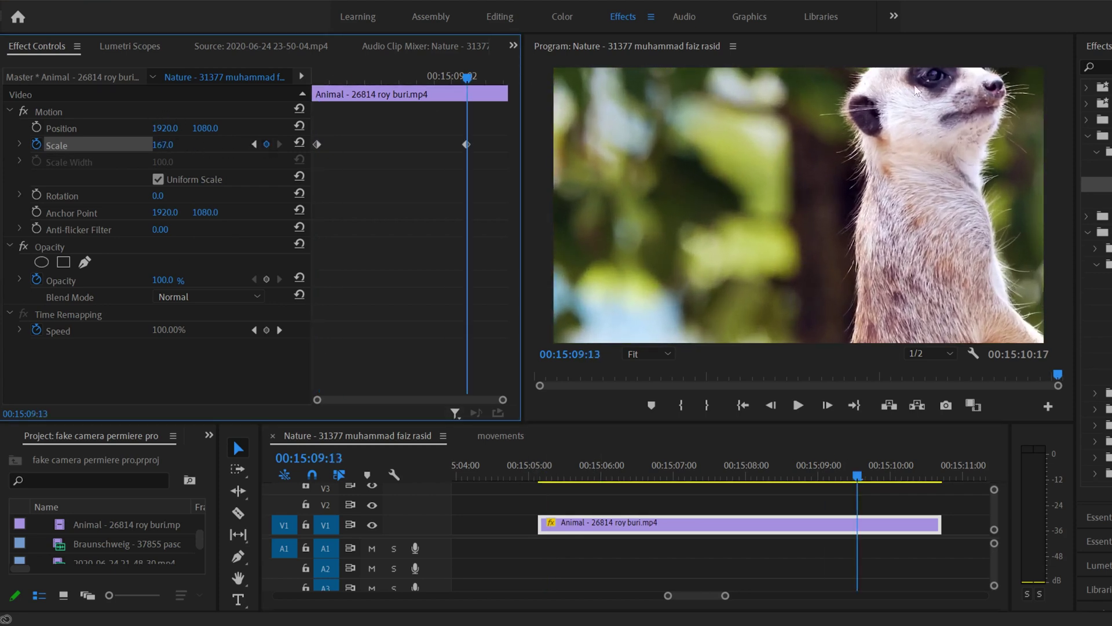
- Add position keyframes to the Animal clip at 00:15:05:08 and 00:15:09:14
{"action": "left_click", "coordinate": [320, 76]}
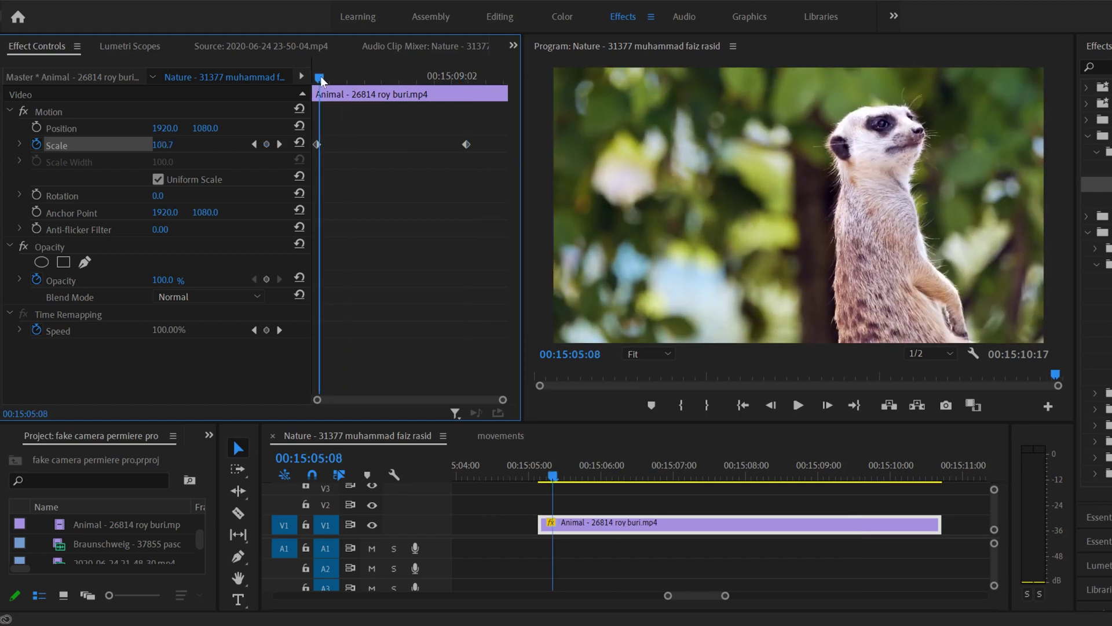
{"action": "left_click", "coordinate": [36, 126]}
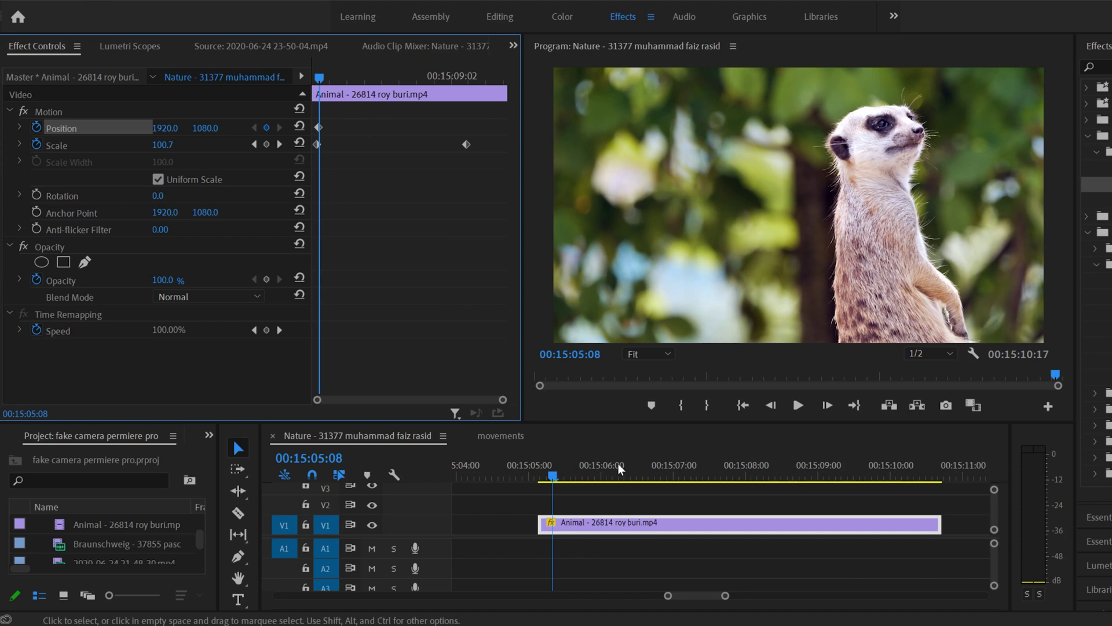
{"action": "left_click", "coordinate": [468, 74]}
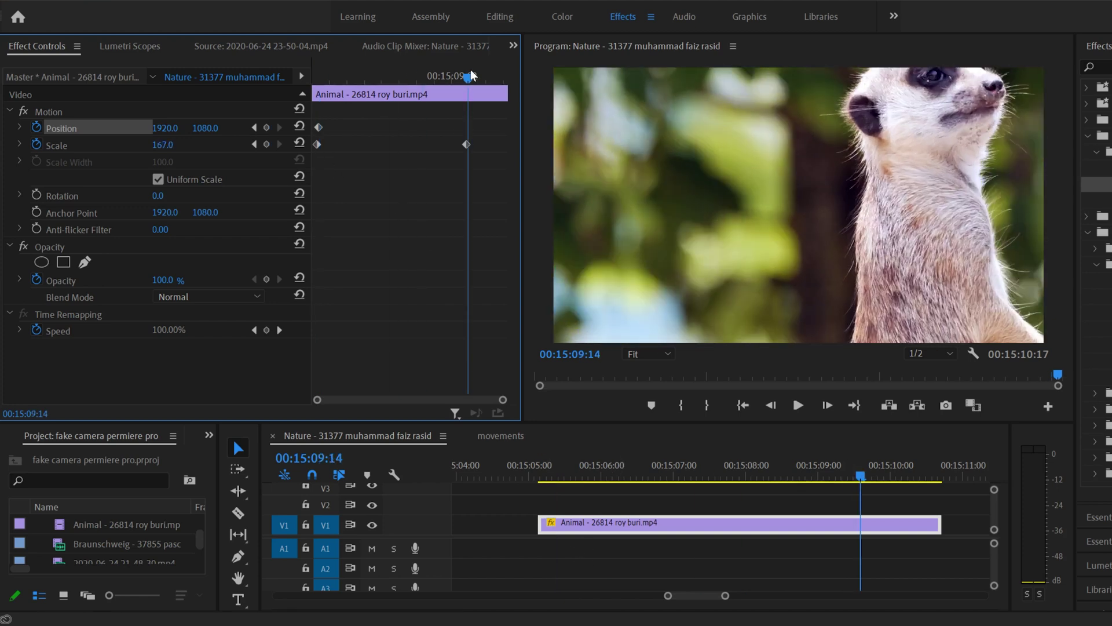
{"action": "left_click", "coordinate": [267, 127]}
{"action": "left_click_drag", "start_coordinate": [350, 75], "coordinate": [320, 77]}
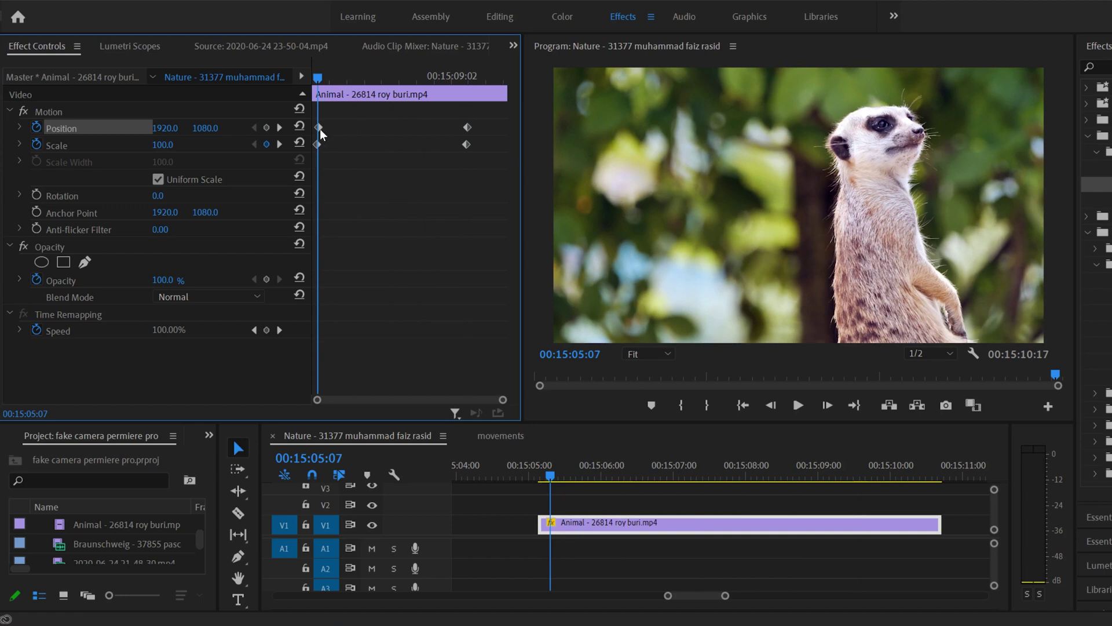
- Set the Animal clip's last position keyframe to 1259, 1544 to bring the meerkat's head back into frame
{"action": "left_click_drag", "start_coordinate": [359, 74], "coordinate": [464, 76]}
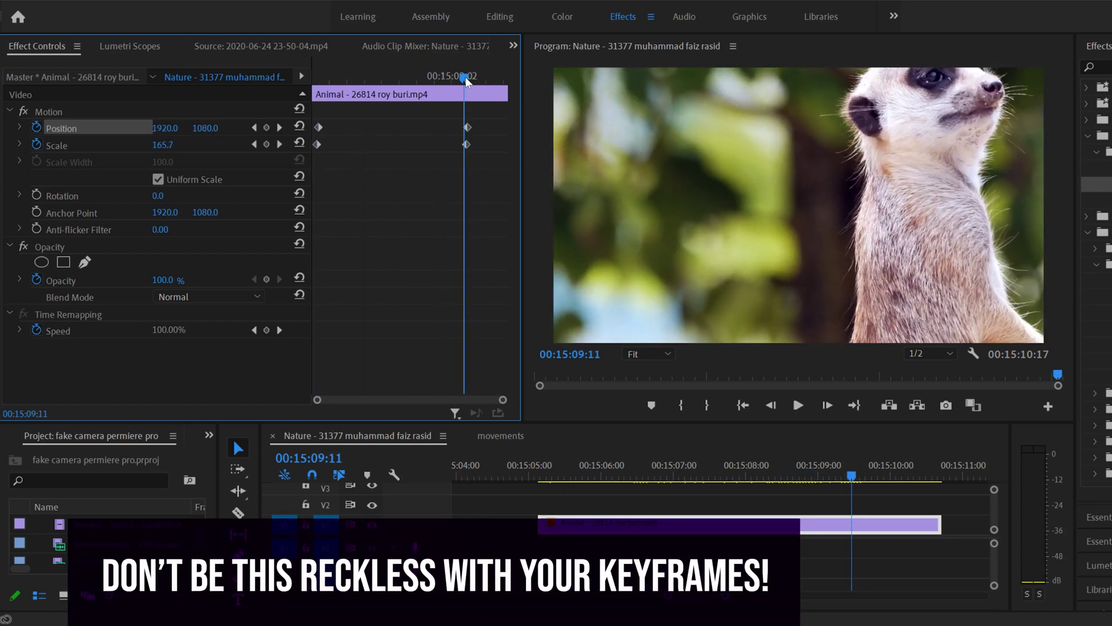
{"action": "left_click", "coordinate": [280, 128]}
{"action": "left_click_drag", "start_coordinate": [165, 128], "coordinate": [11, 128]}
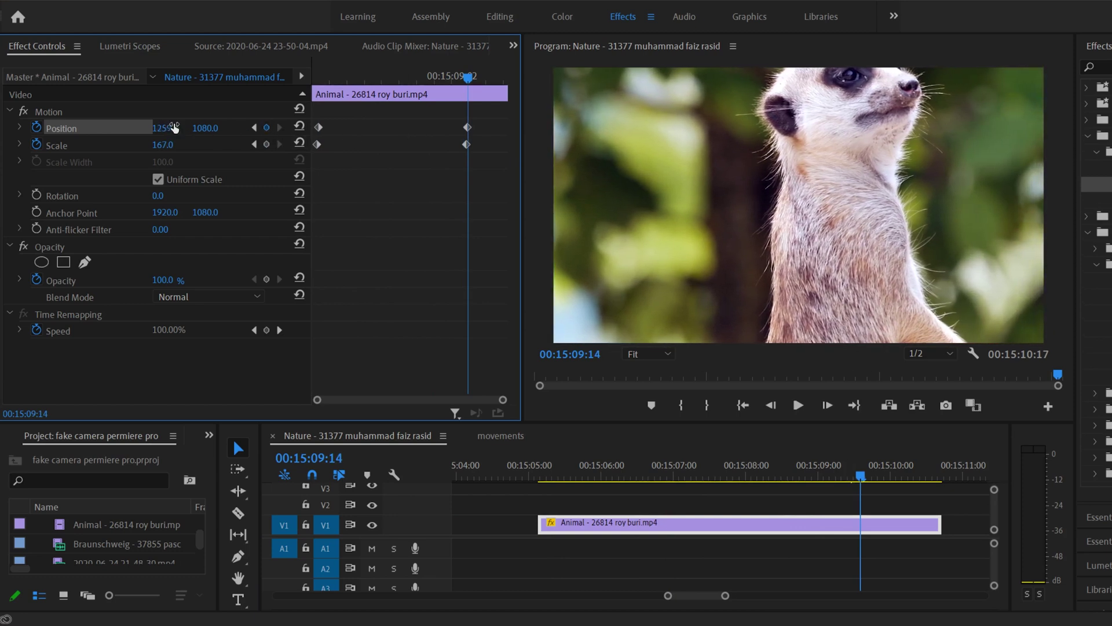
{"action": "left_click_drag", "start_coordinate": [205, 128], "coordinate": [472, 128]}
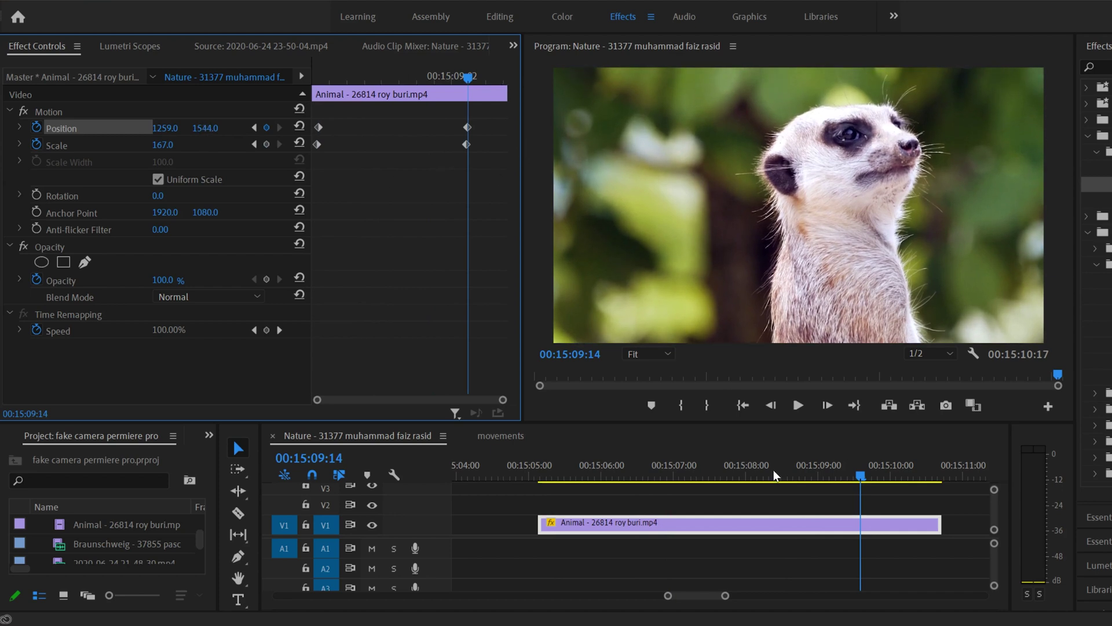
- Play the Animal clip's combined zoom and pan from its first keyframes
{"action": "left_click_drag", "start_coordinate": [586, 479], "coordinate": [547, 477]}
{"action": "left_click", "coordinate": [796, 405]}
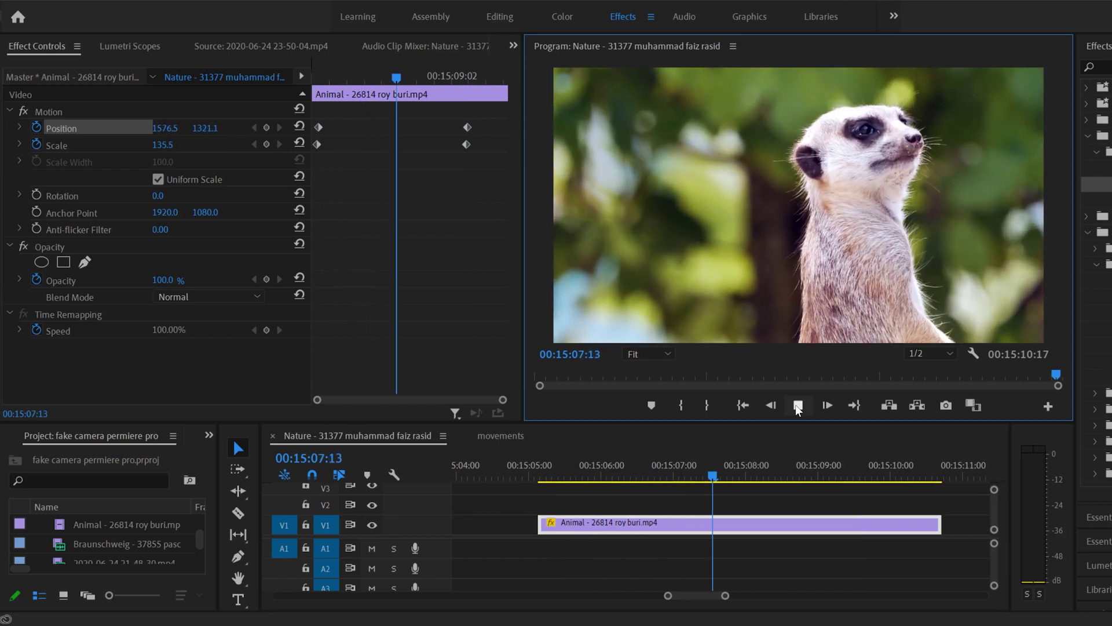
{"action": "left_click", "coordinate": [797, 406]}
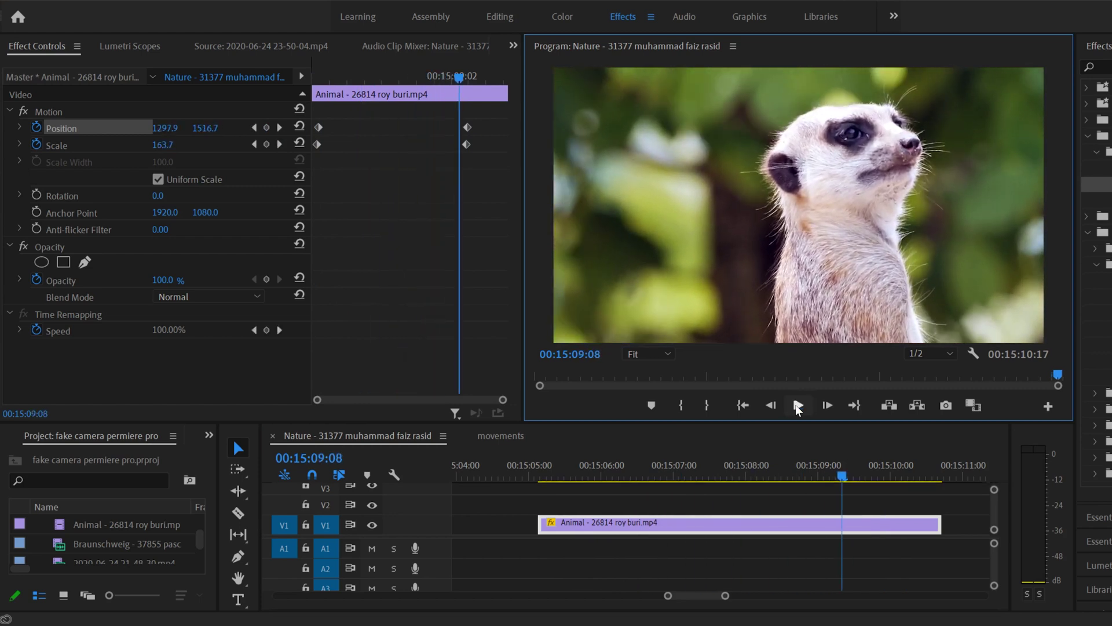
- Add rotation keyframes to the Animal clip at 00:15:09:11 and 00:15:05:05
{"action": "left_click_drag", "start_coordinate": [440, 71], "coordinate": [464, 72]}
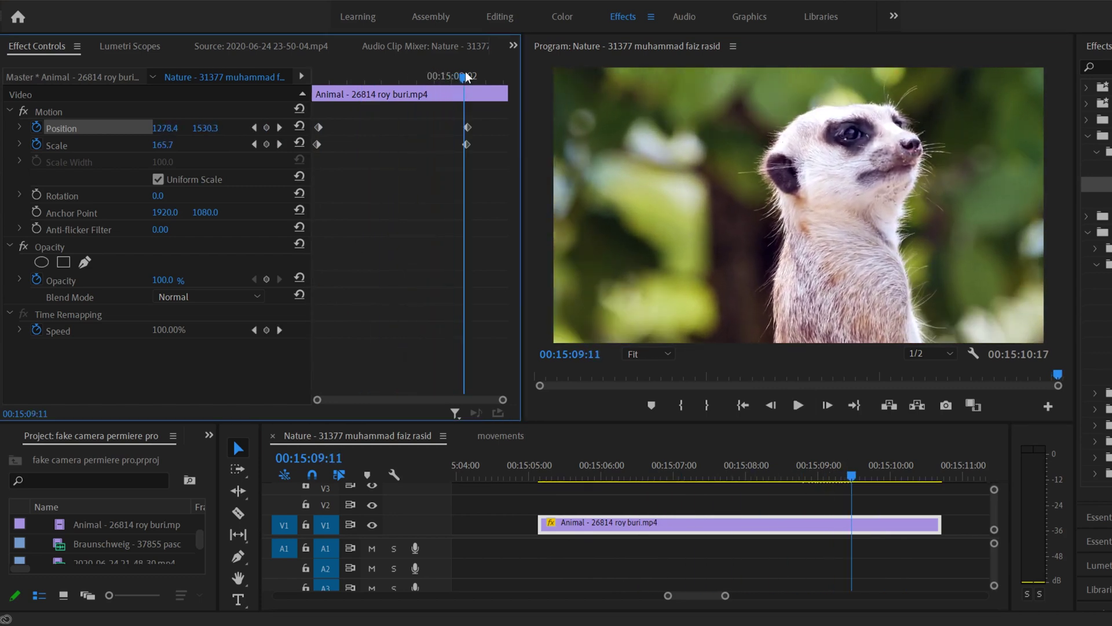
{"action": "left_click", "coordinate": [36, 195]}
{"action": "left_click_drag", "start_coordinate": [432, 70], "coordinate": [314, 71]}
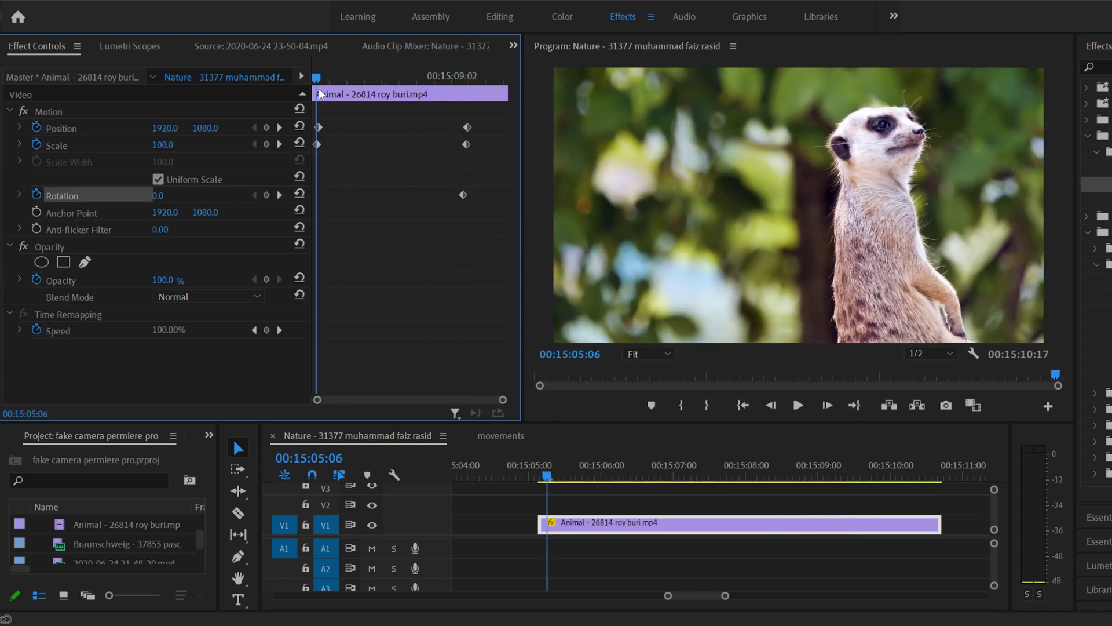
{"action": "left_click", "coordinate": [267, 195]}
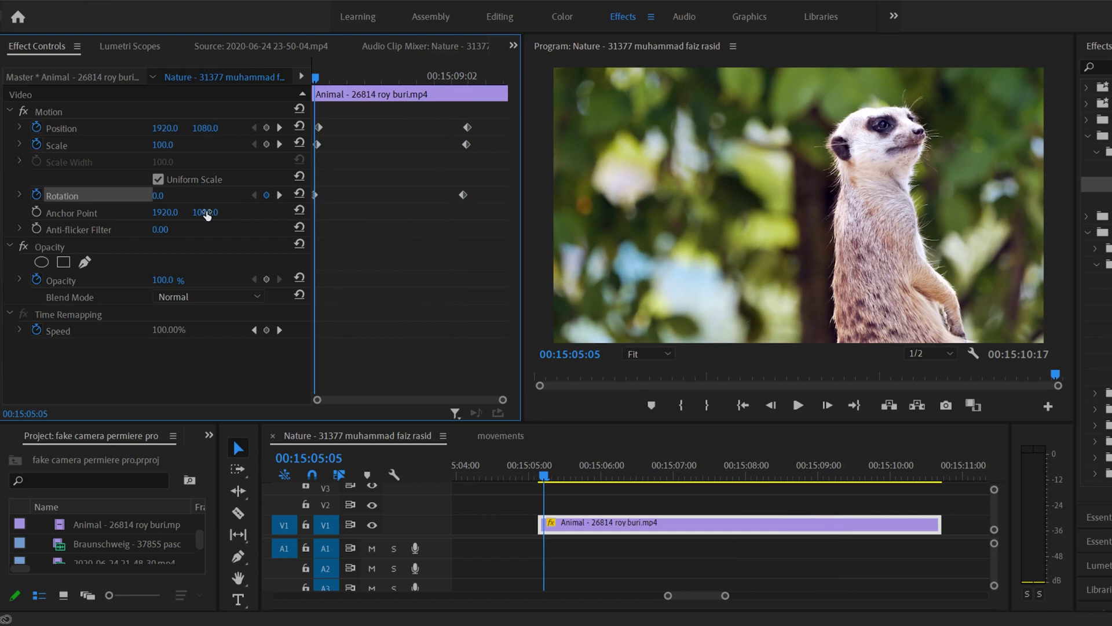
- At 00:15:05:05, set the Animal clip's rotation to -7° and scale to 124, and play back the beginning to check the edges
{"action": "left_click_drag", "start_coordinate": [157, 196], "coordinate": [153, 195]}
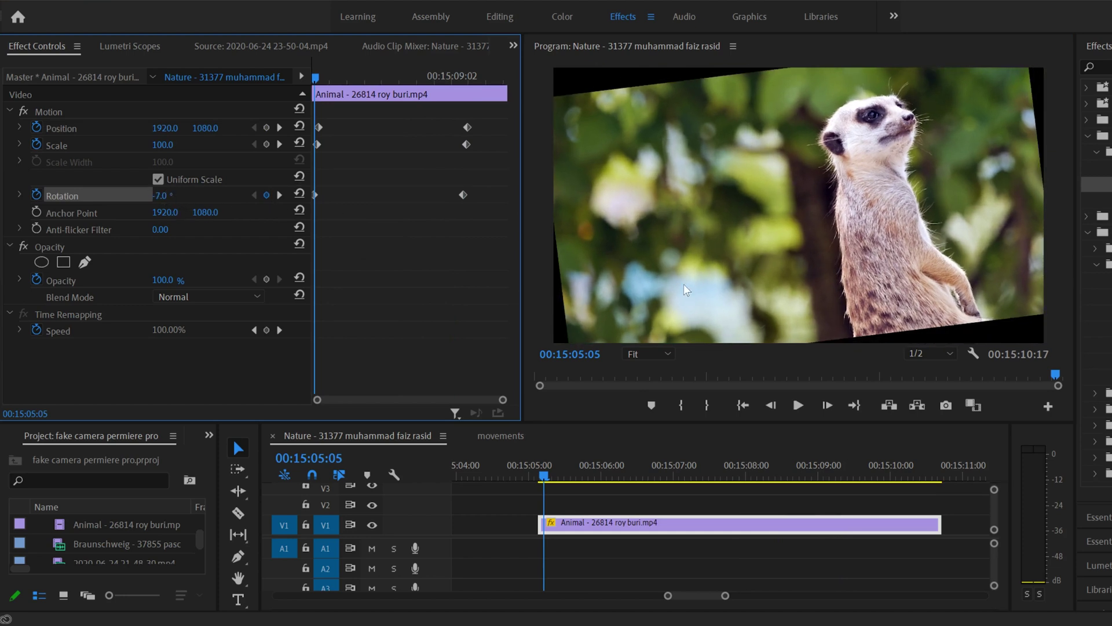
{"action": "left_click_drag", "start_coordinate": [162, 145], "coordinate": [175, 145]}
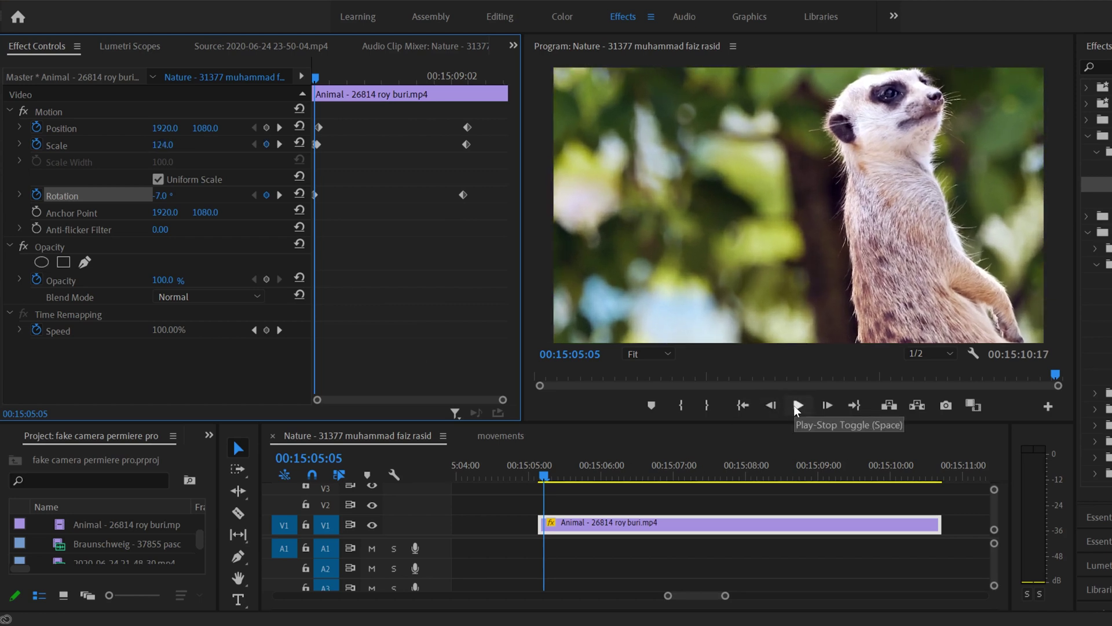
{"action": "left_click", "coordinate": [797, 405]}
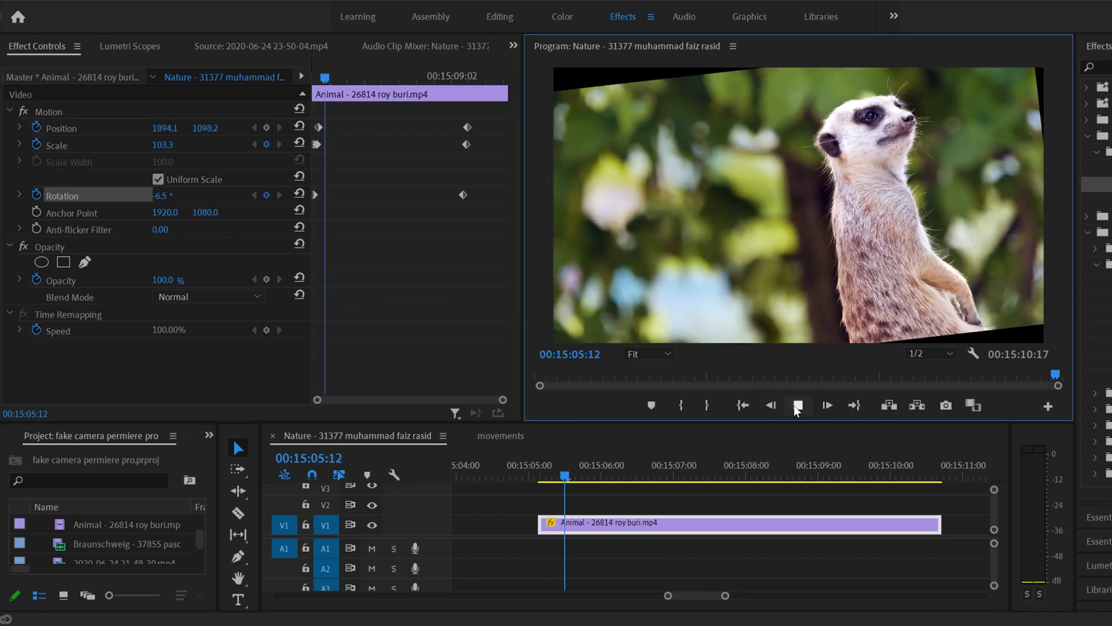
{"action": "left_click_drag", "start_coordinate": [547, 474], "coordinate": [567, 471]}
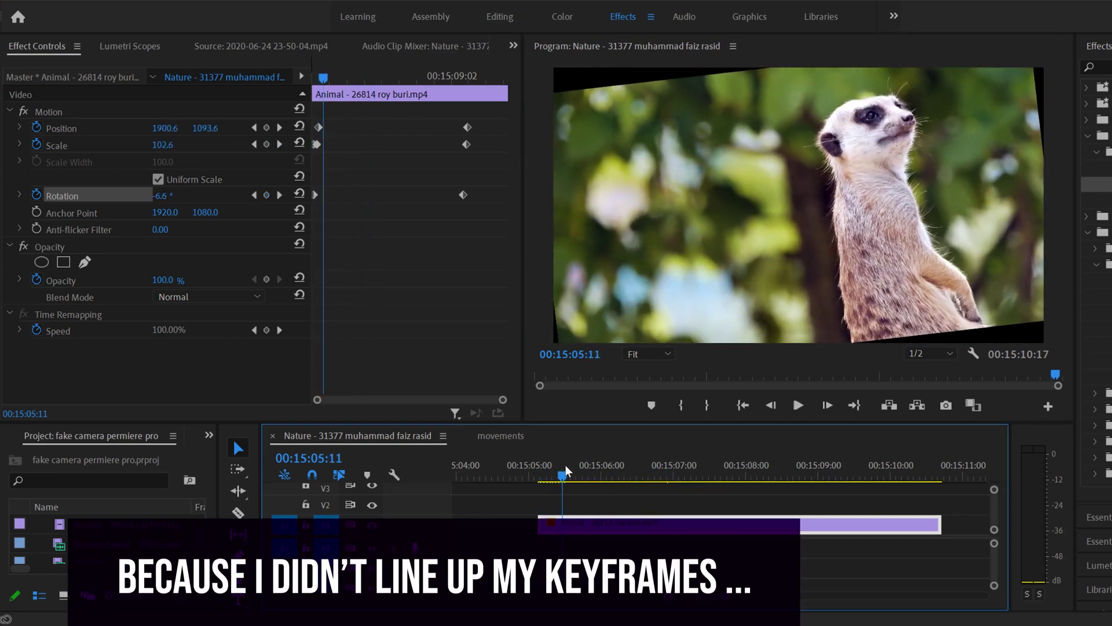
- Remove the Animal clip's extra scale keyframe at 00:15:05:07 and play the combined movement from the start of the clip
{"action": "left_click", "coordinate": [254, 145]}
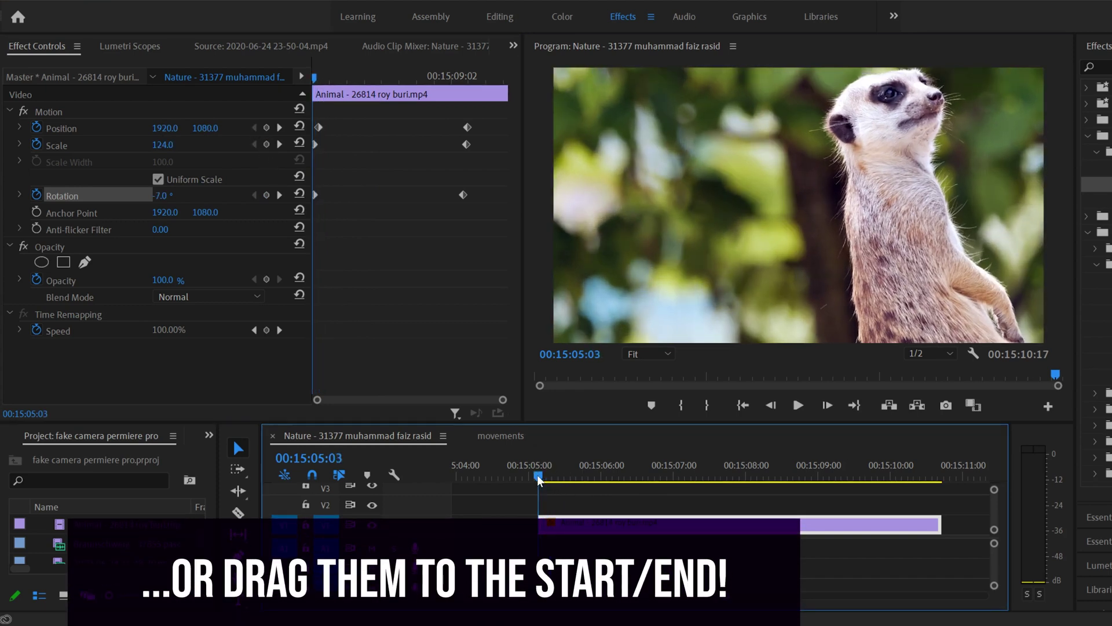
{"action": "left_click", "coordinate": [797, 405]}
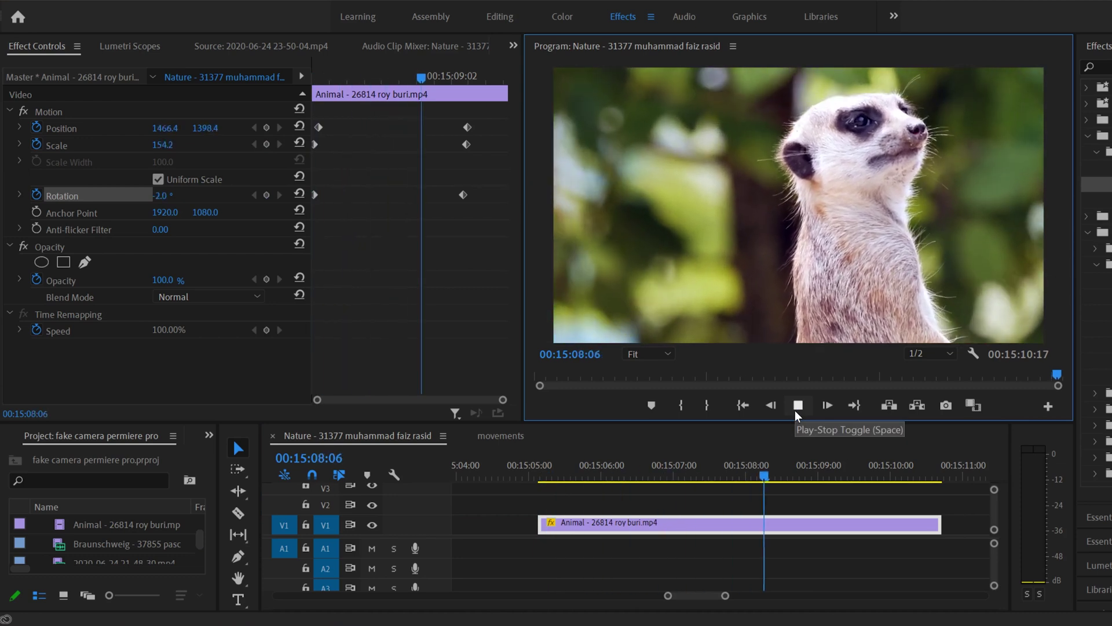
{"action": "left_click", "coordinate": [796, 410]}
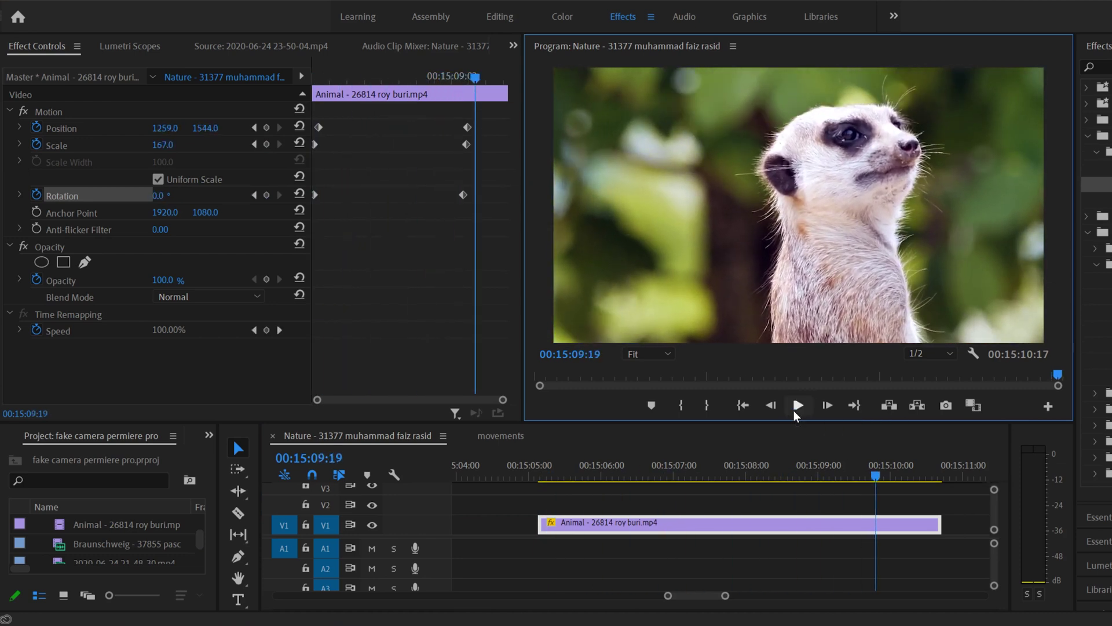